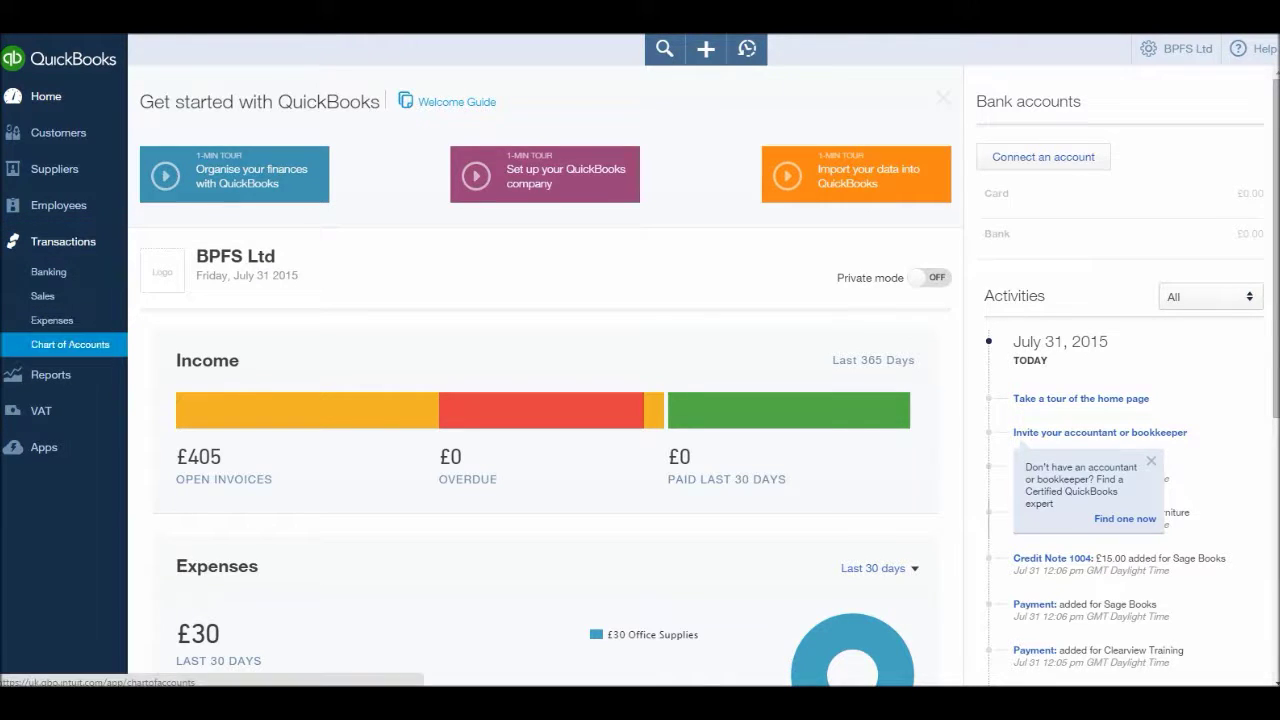
Scroll through the Chart of Accounts, reviewing Creditors 280.00, Debtors 405.00 and Furniture and Equipment 250.00
click(70, 344)
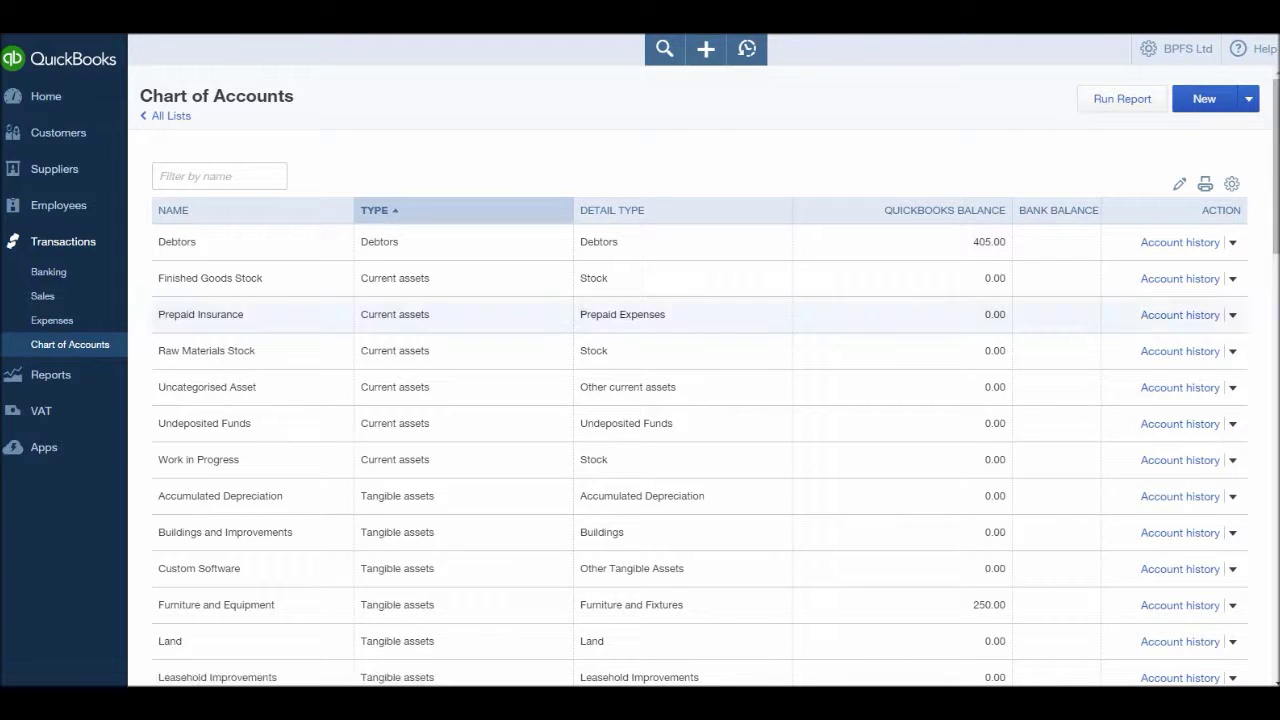
scroll(640, 380, down, 4)
scroll(640, 380, down, 8)
scroll(700, 380, up, 12)
scroll(700, 380, down, 6)
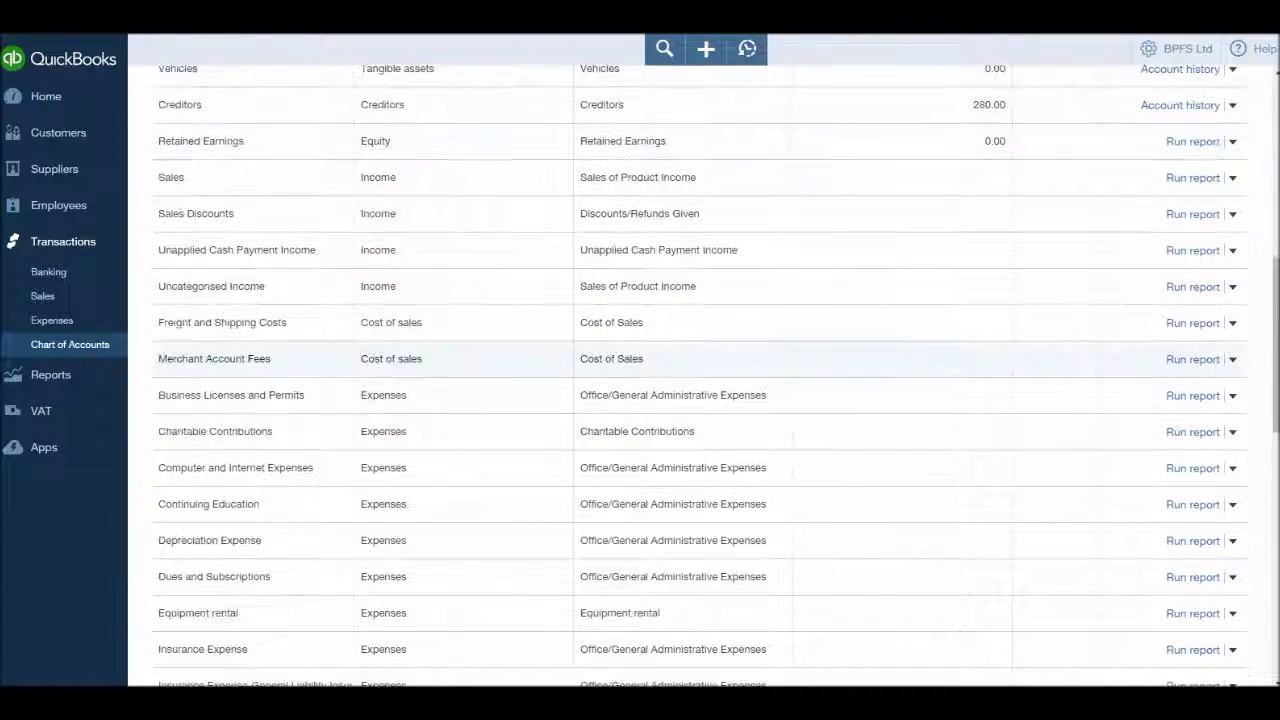
scroll(700, 370, down, 2)
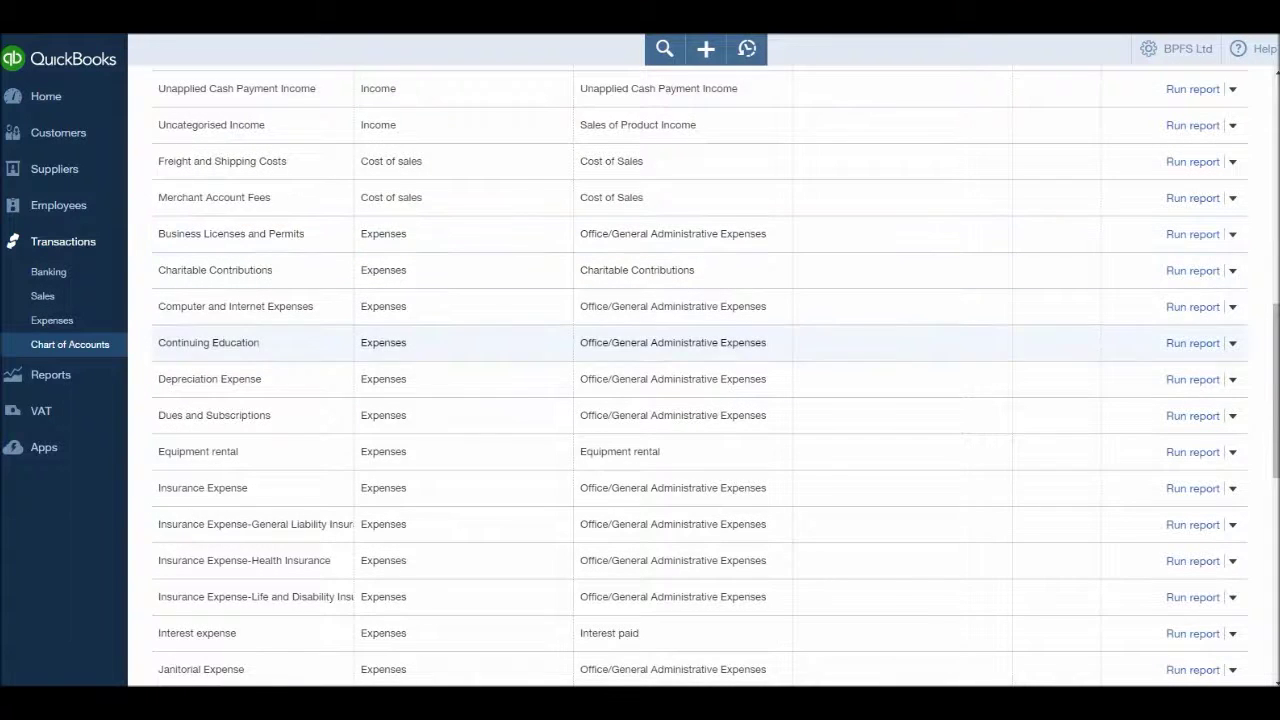
scroll(700, 370, down, 3)
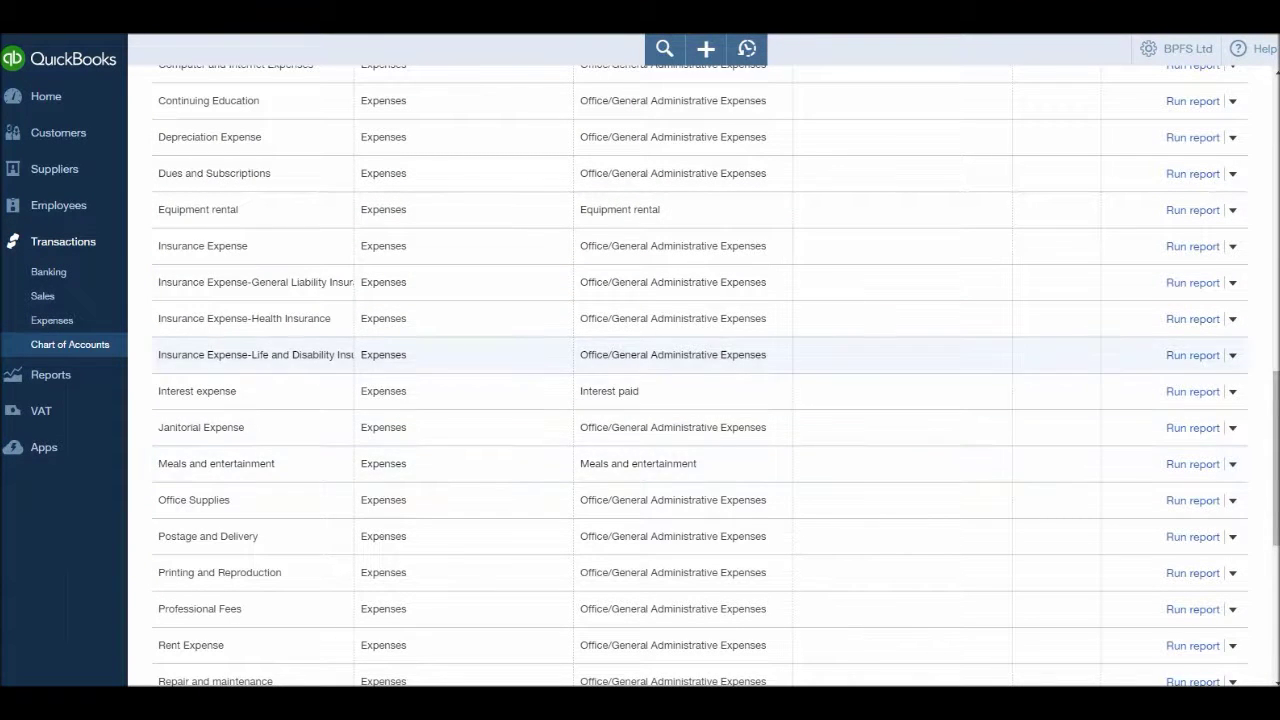
scroll(700, 500, down, 3)
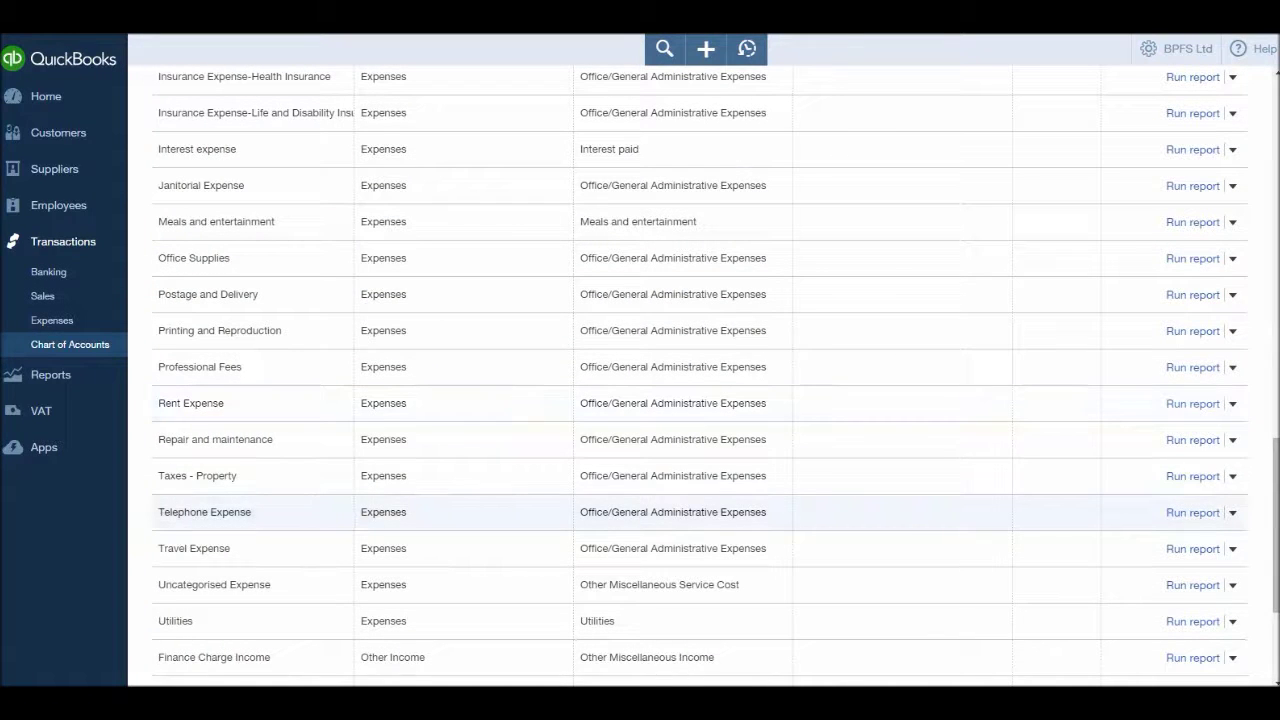
scroll(700, 480, up, 15)
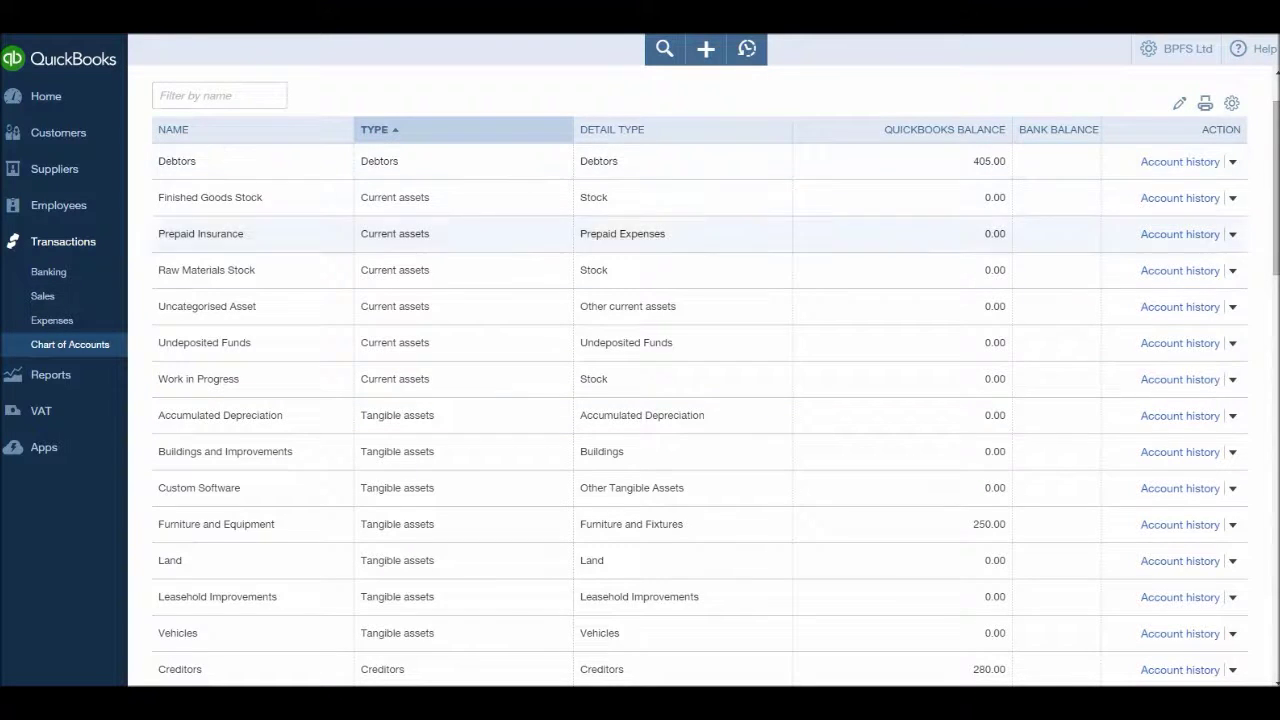
Scroll up and down the Chart of Accounts list to look over the existing accounts
scroll(640, 400, down, 3)
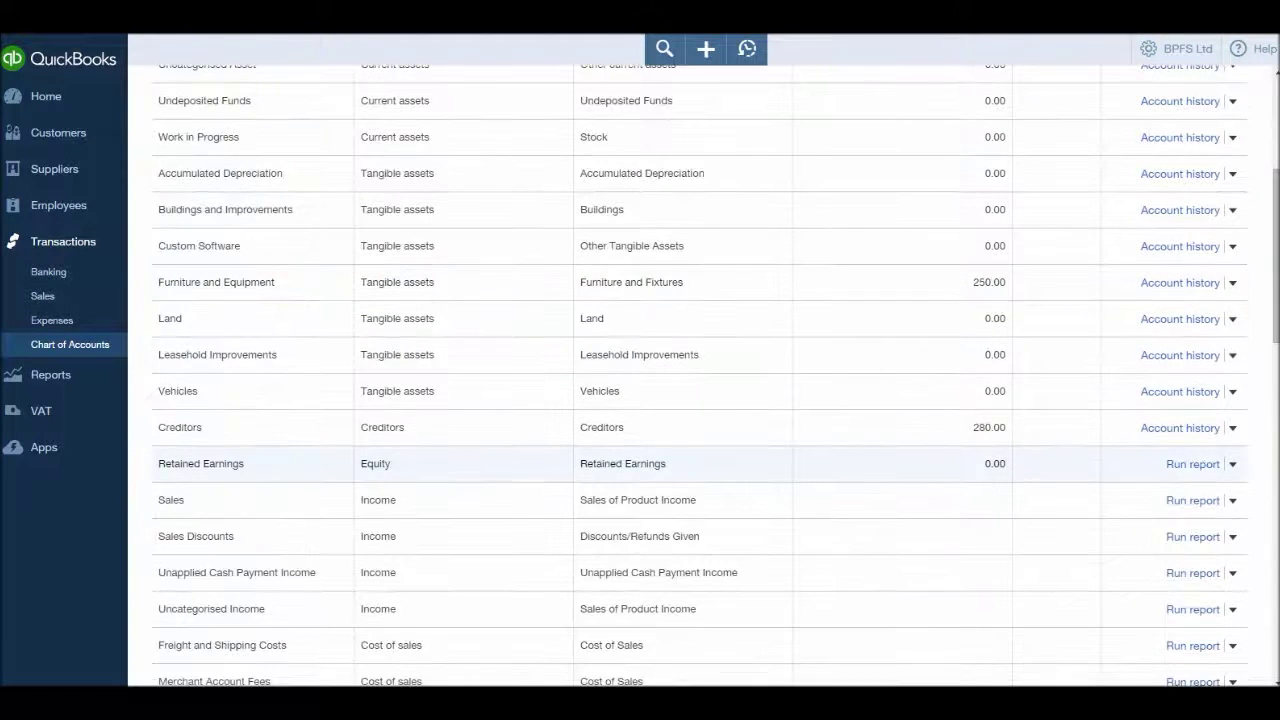
scroll(640, 463, down, 1)
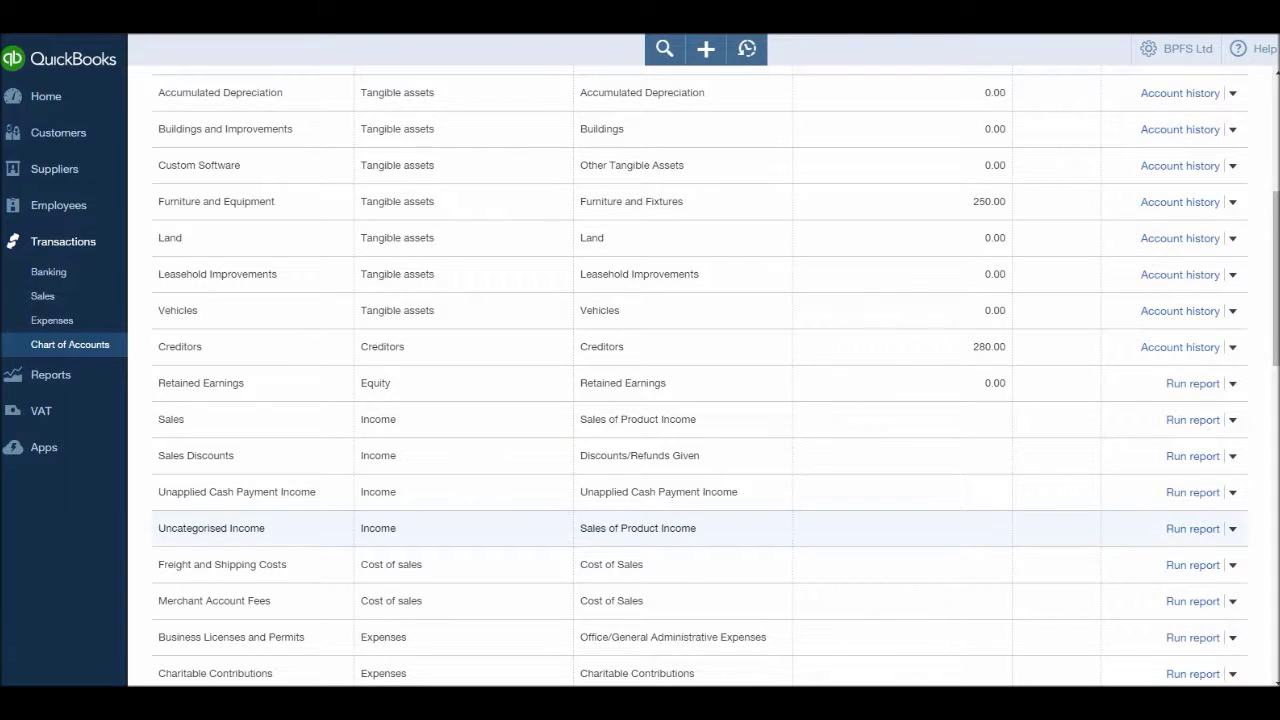
scroll(640, 514, up, 1)
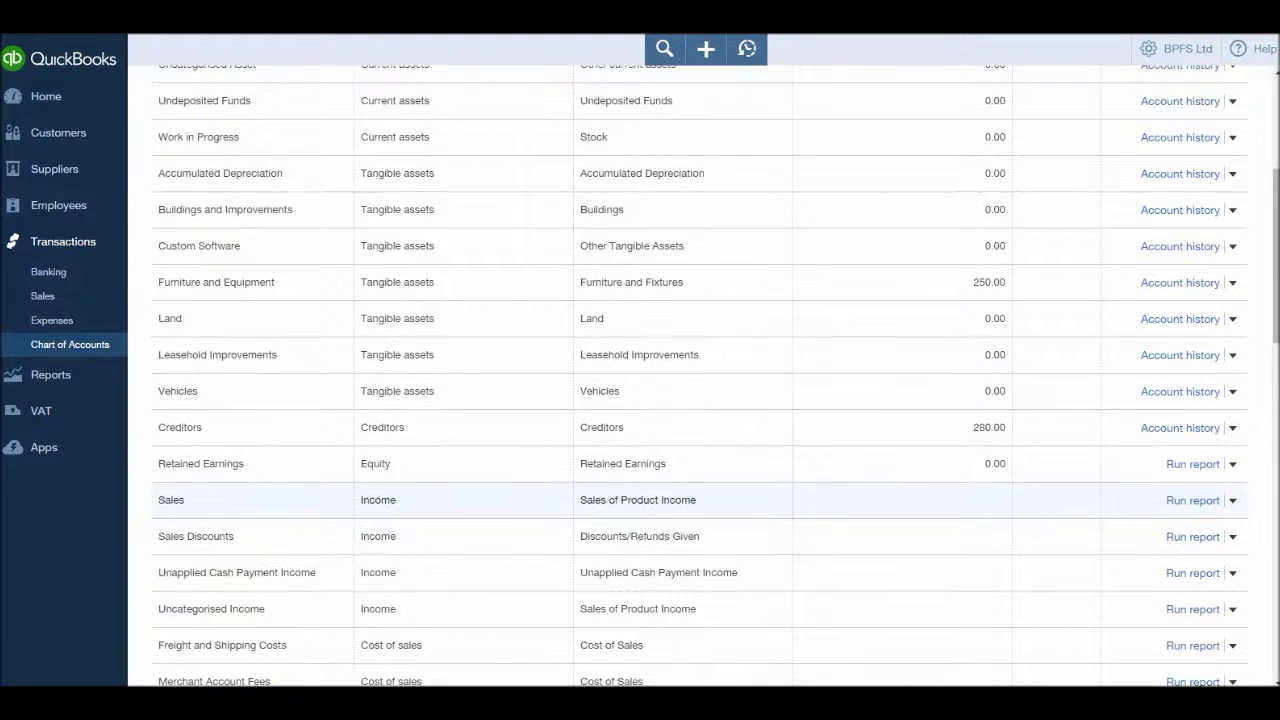
scroll(640, 505, up, 1)
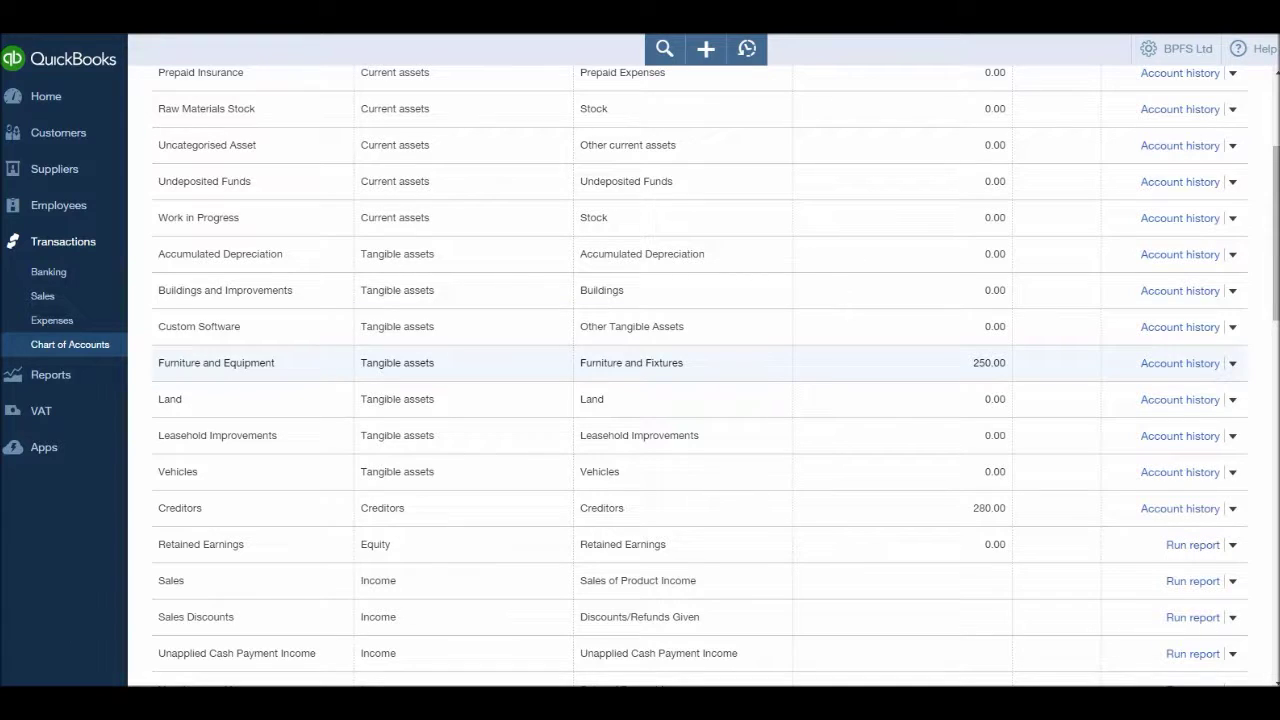
scroll(700, 364, down, 3)
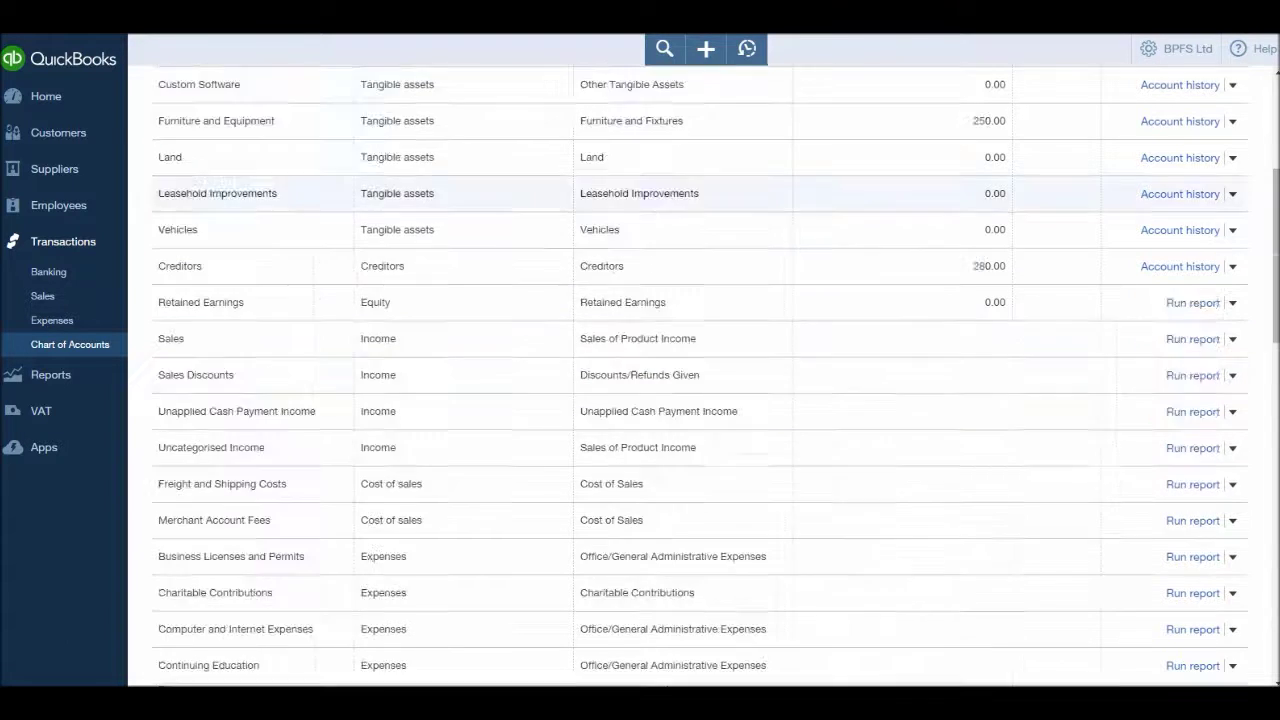
scroll(700, 376, down, 10)
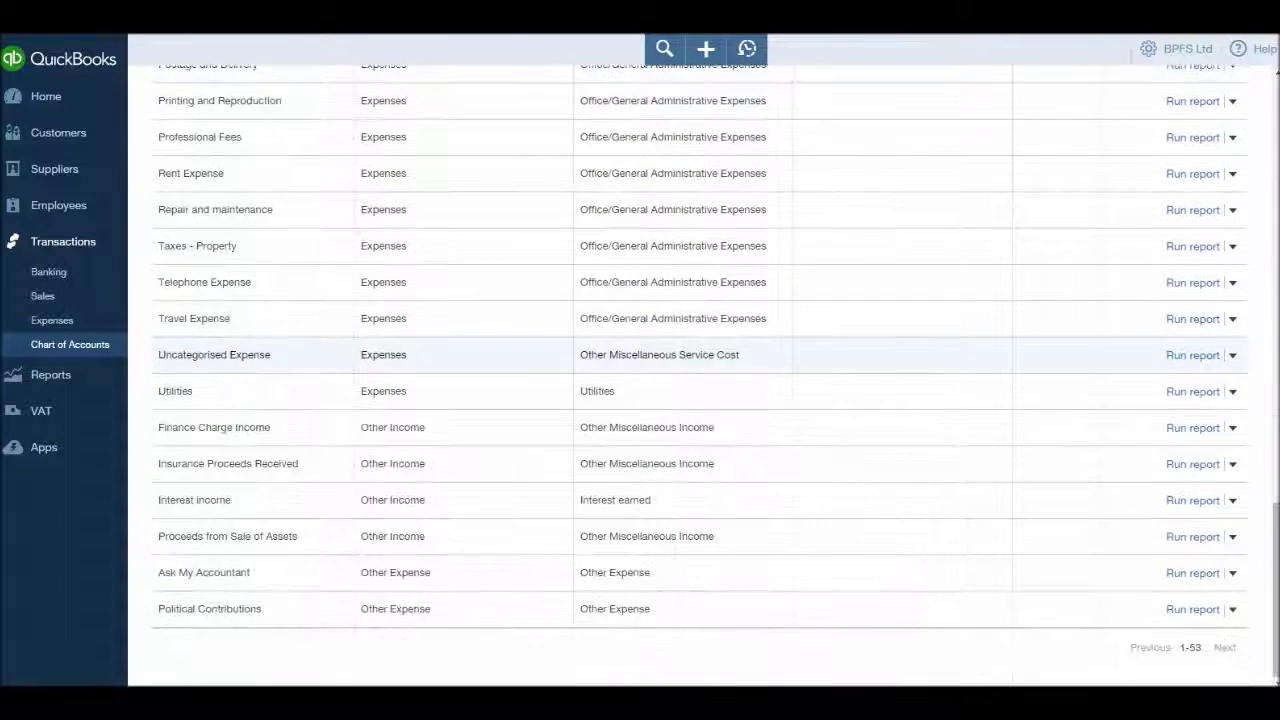
scroll(700, 376, up, 5)
scroll(700, 391, up, 10)
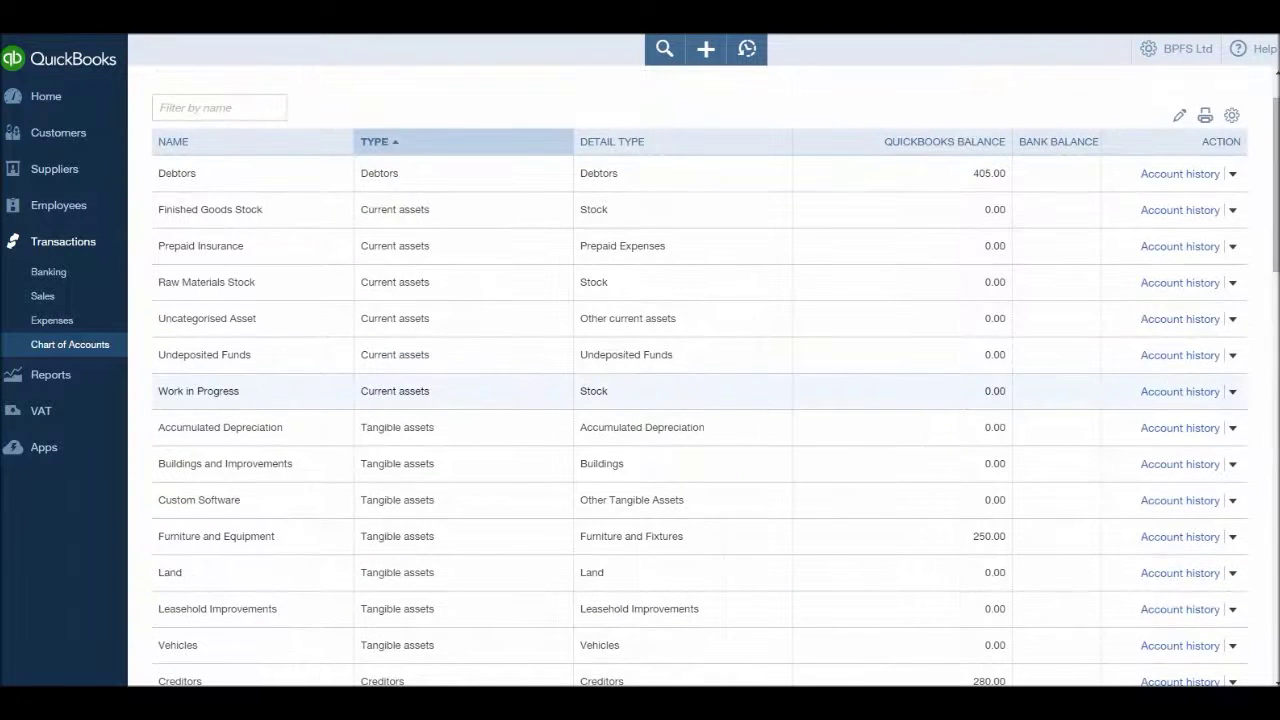
scroll(700, 390, down, 2)
scroll(700, 390, up, 3)
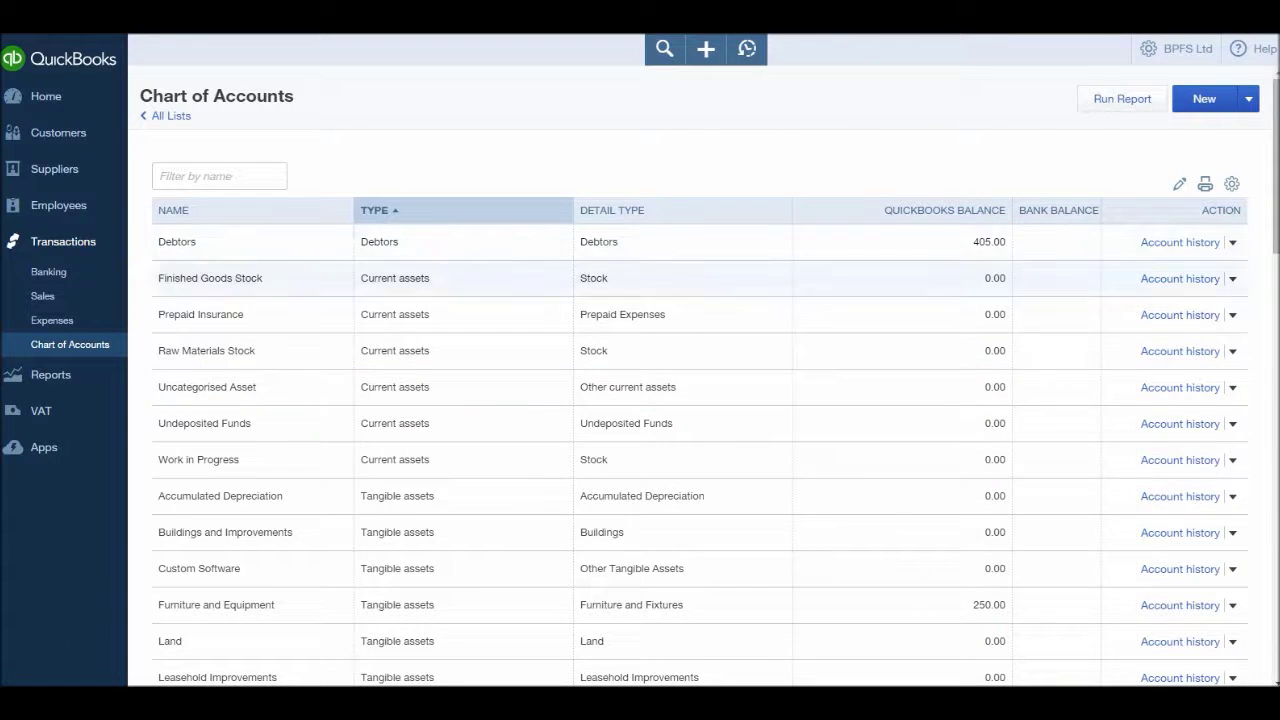
scroll(700, 390, down, 15)
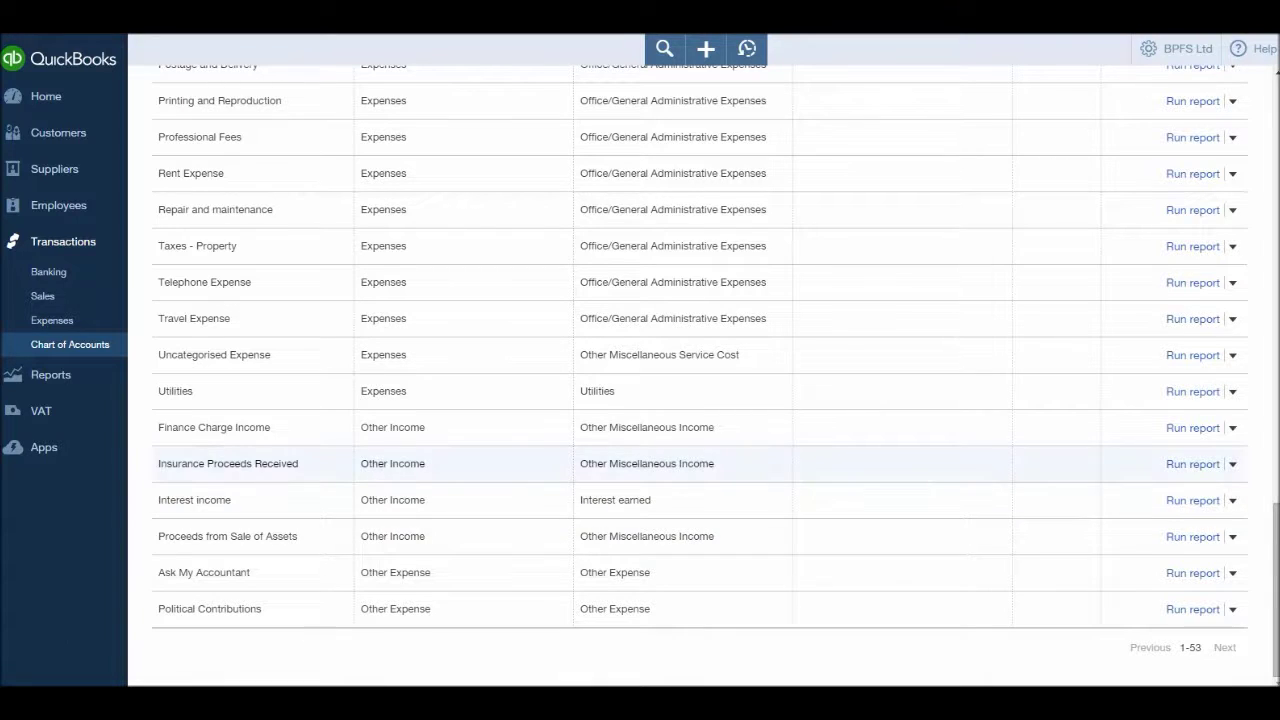
scroll(700, 500, up, 4)
scroll(700, 390, up, 11)
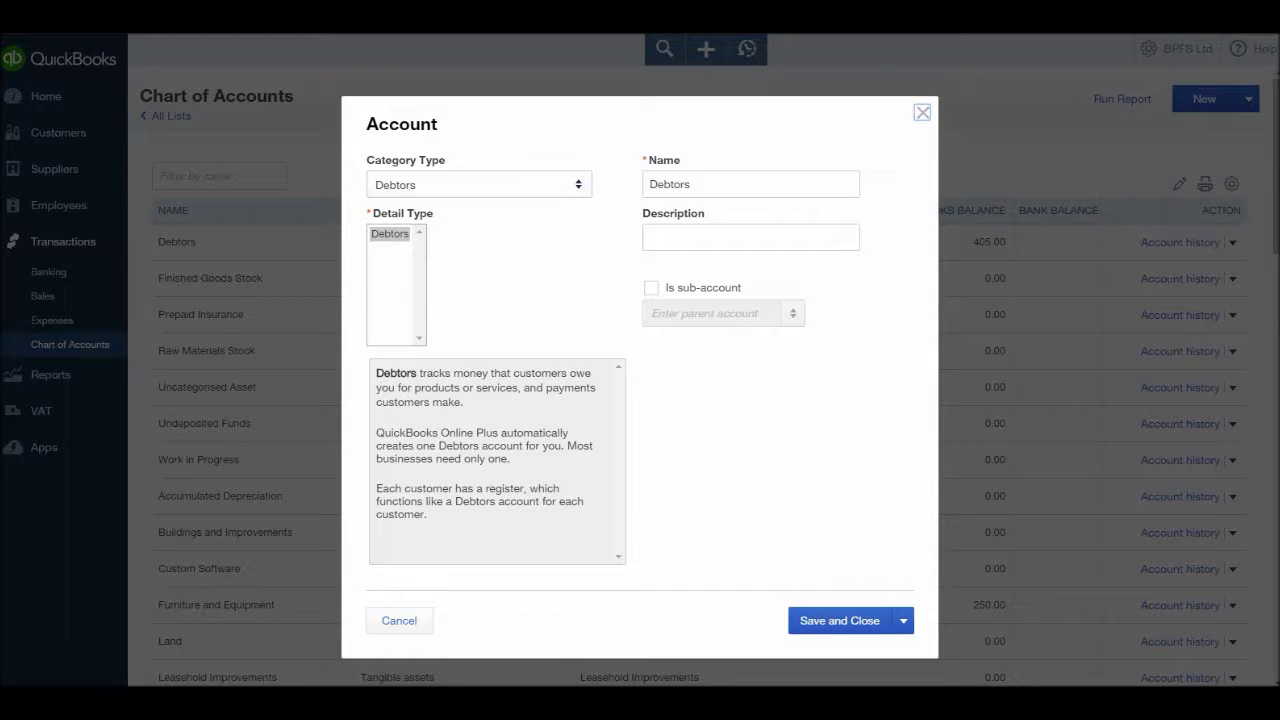
Choose Cash at bank and in hand as the category type, giving detail type Cash on hand
key(alt+Down)
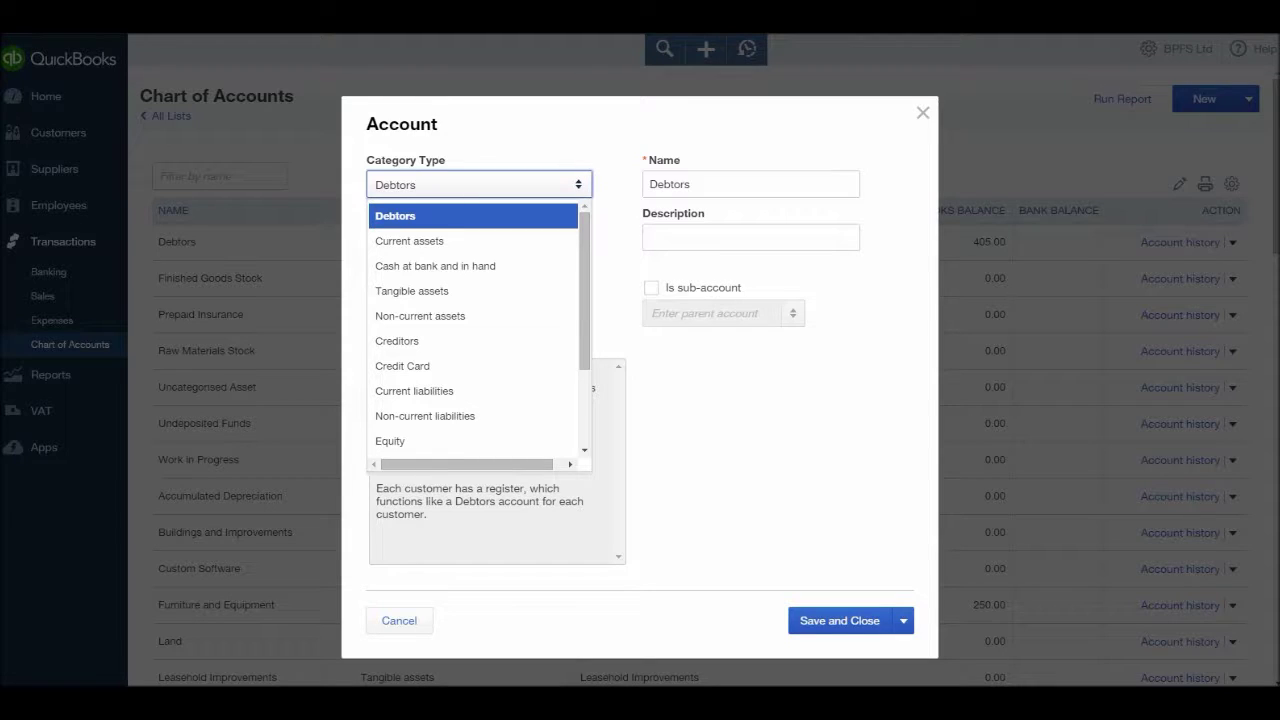
key(Down)
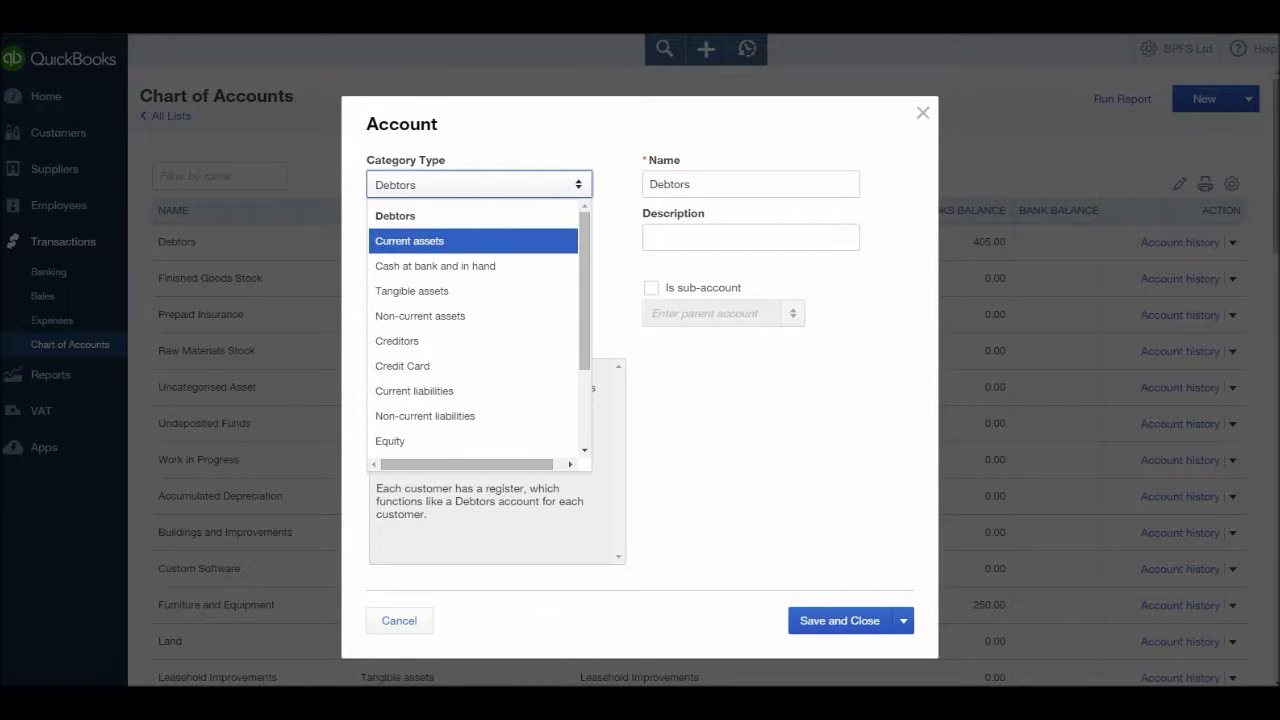
key(Down)
key(Down)
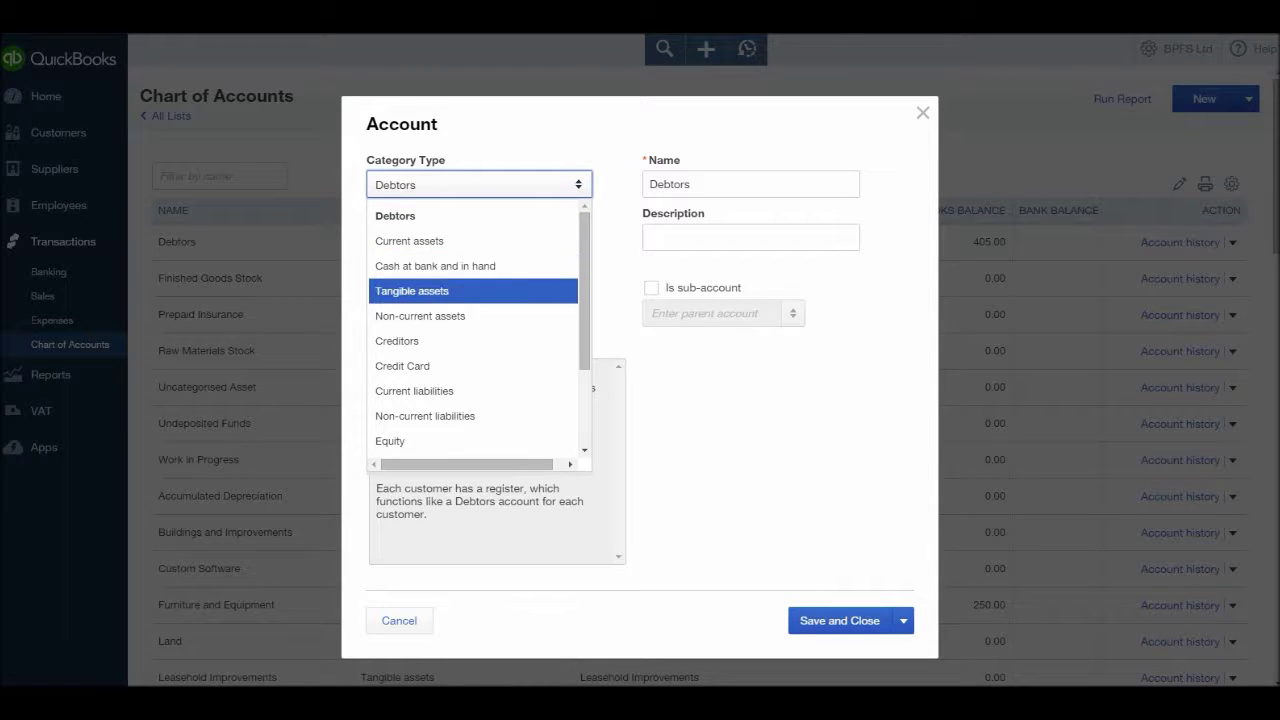
key(Down)
key(Down)
key(Down)
key(Up)
key(Up)
key(Up)
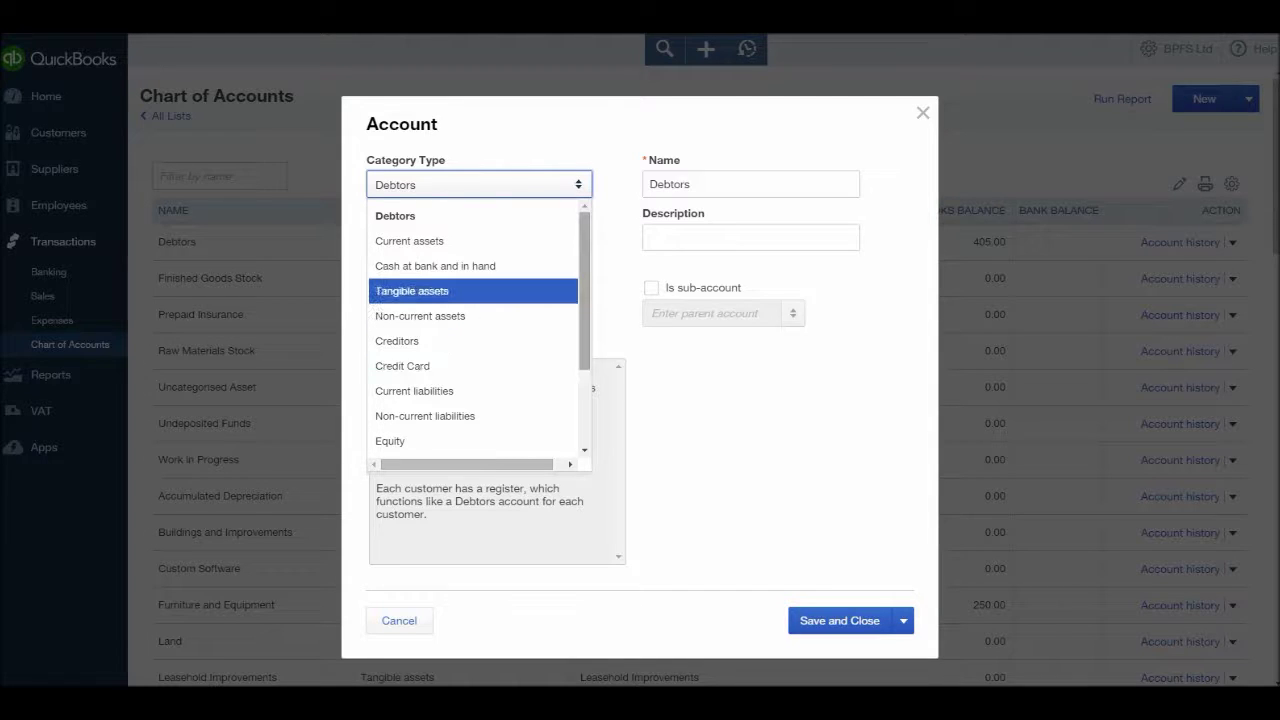
scroll(475, 330, down, 3)
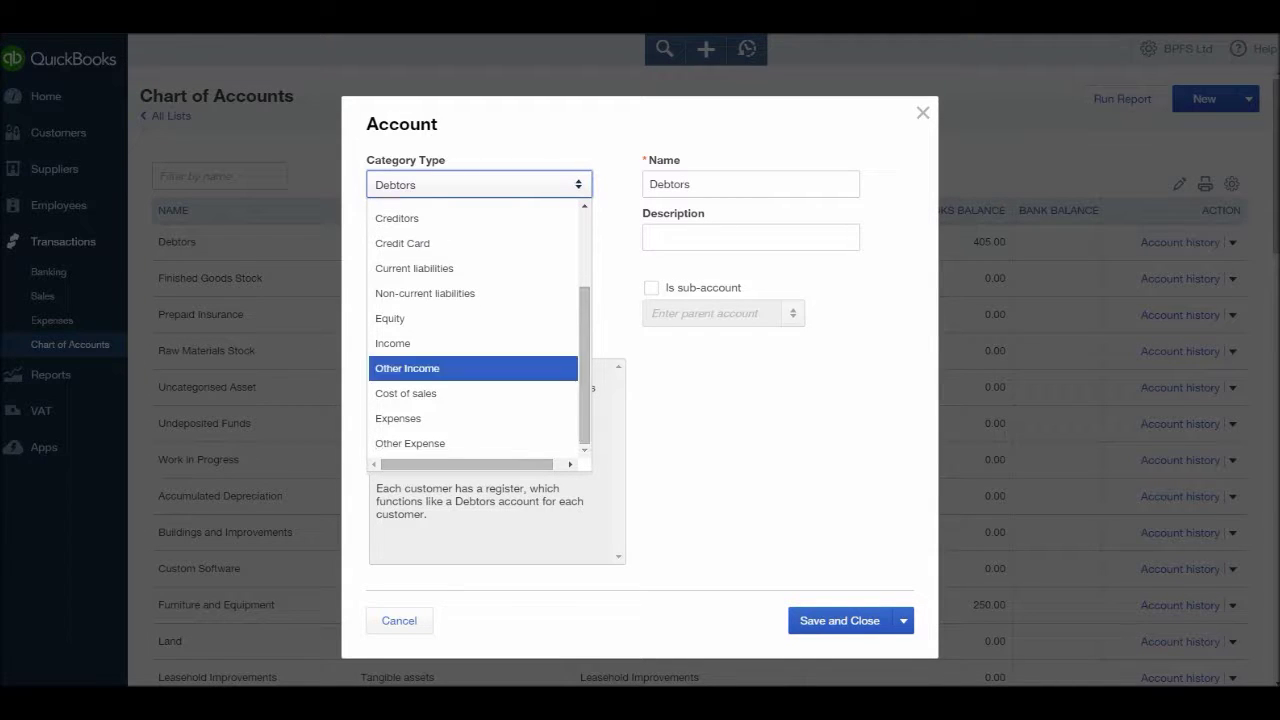
key(Down)
key(Down)
key(Up)
scroll(475, 330, up, 3)
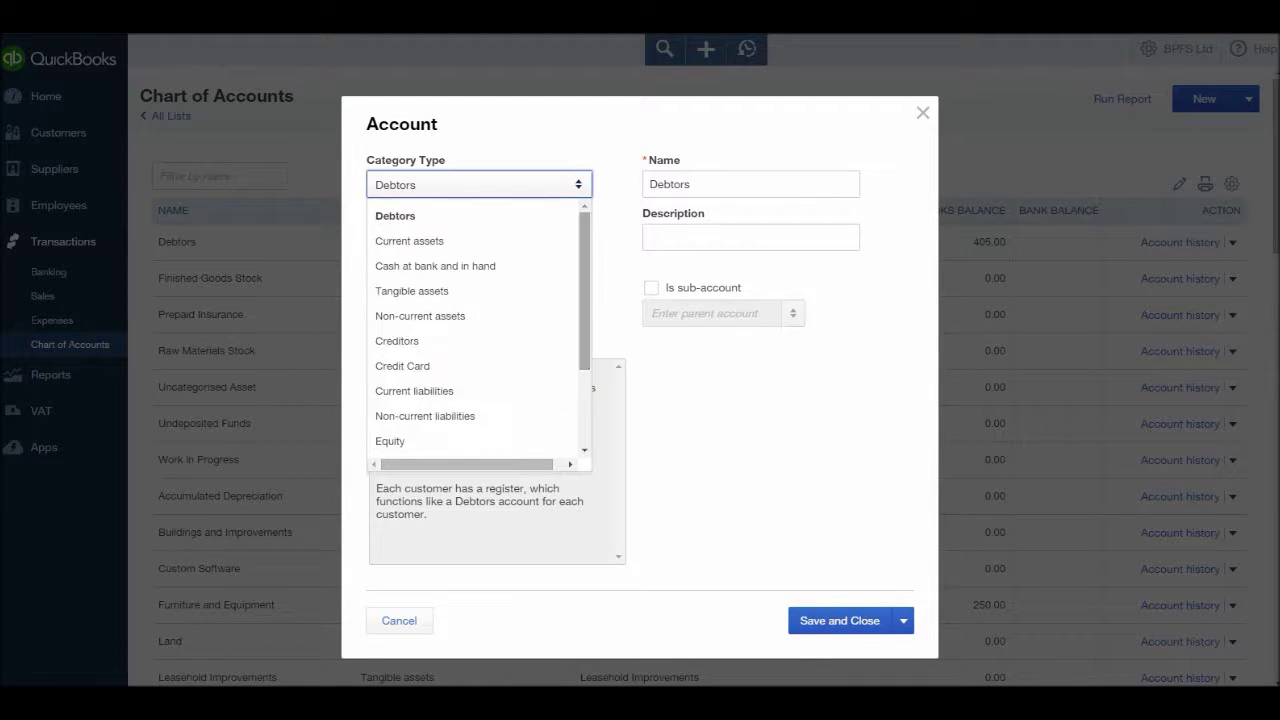
key(Down)
key(Up)
key(Up)
key(Down)
key(Down)
key(Return)
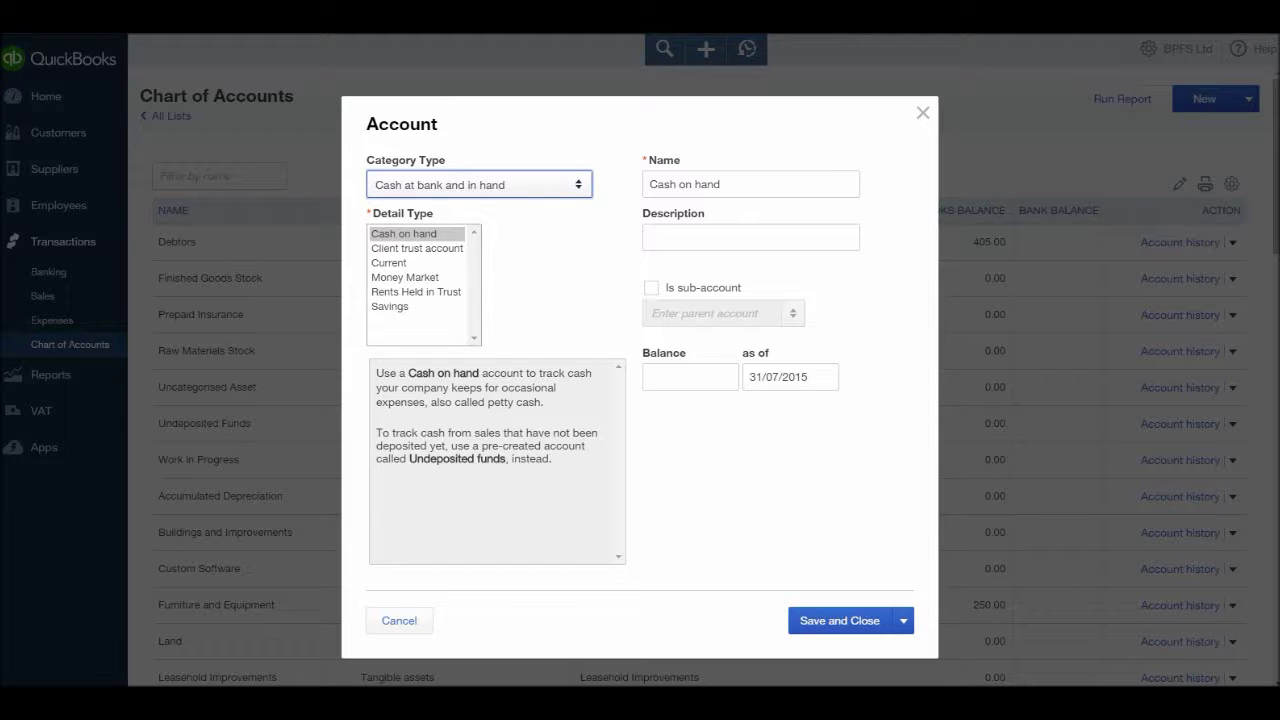
Set the detail type to Current and enter the account name as 'Bank Current Accounts'
click(389, 262)
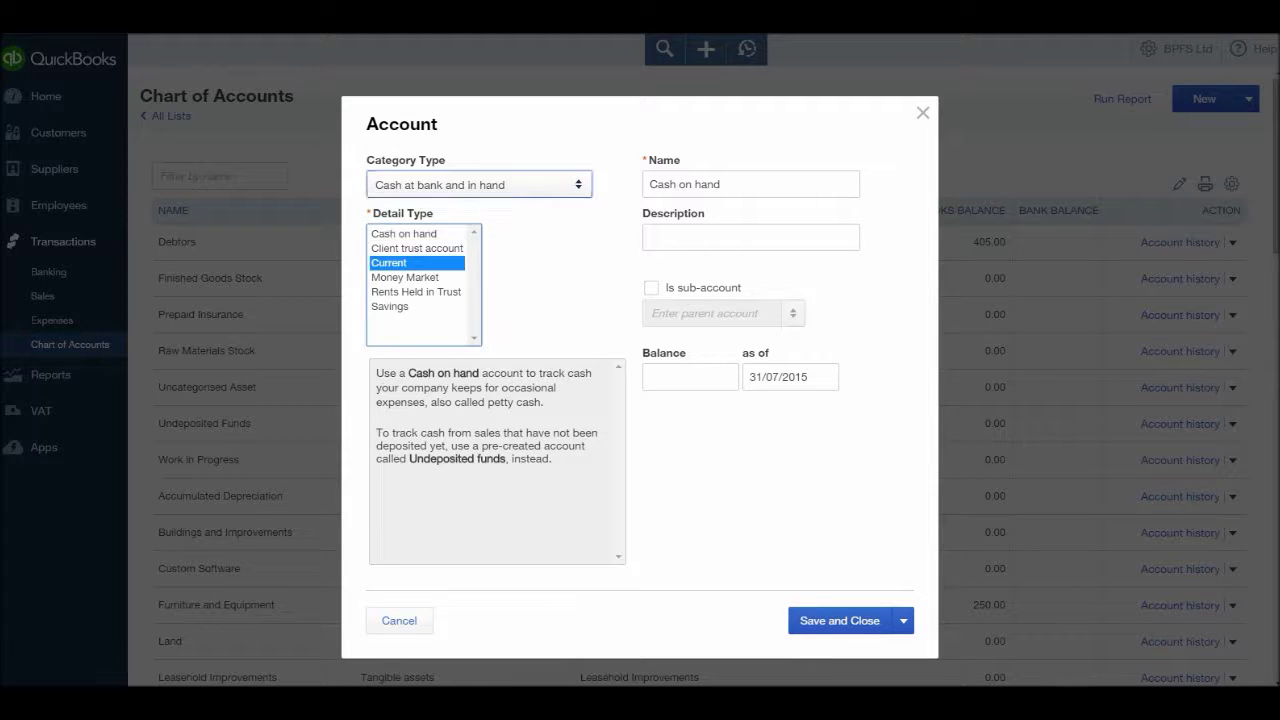
key(Tab)
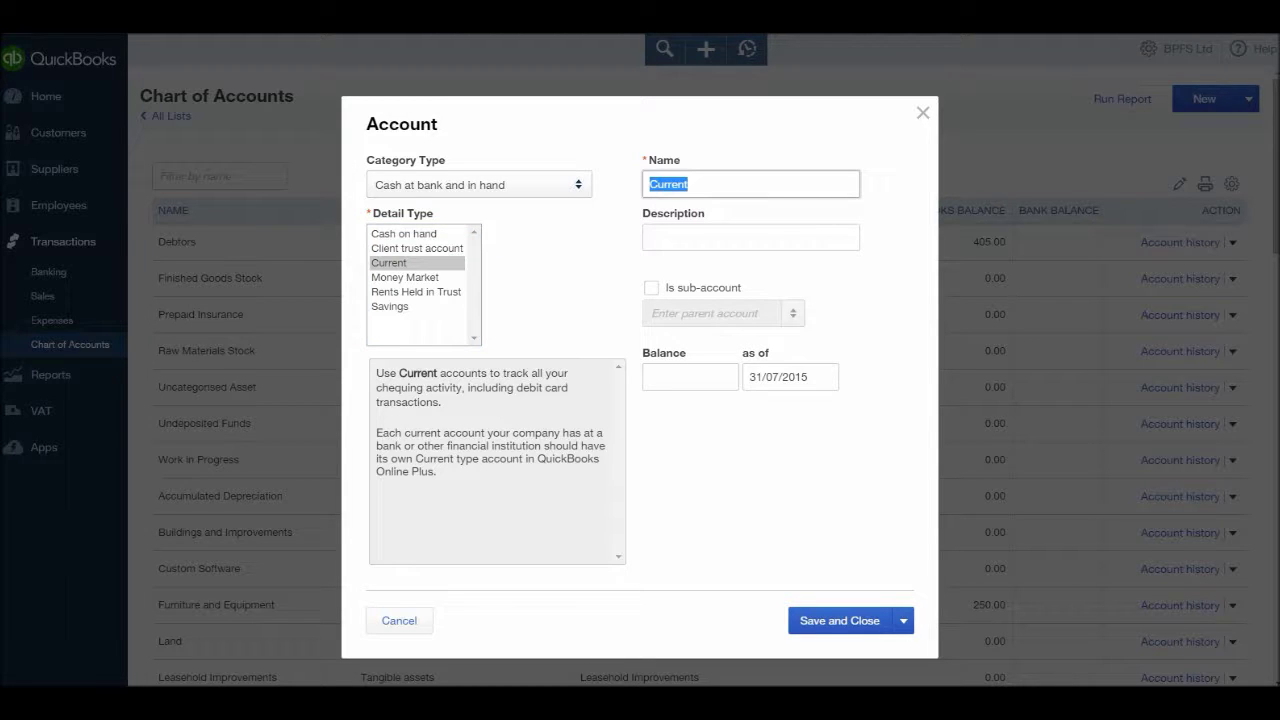
text(Bank Current Accounts)
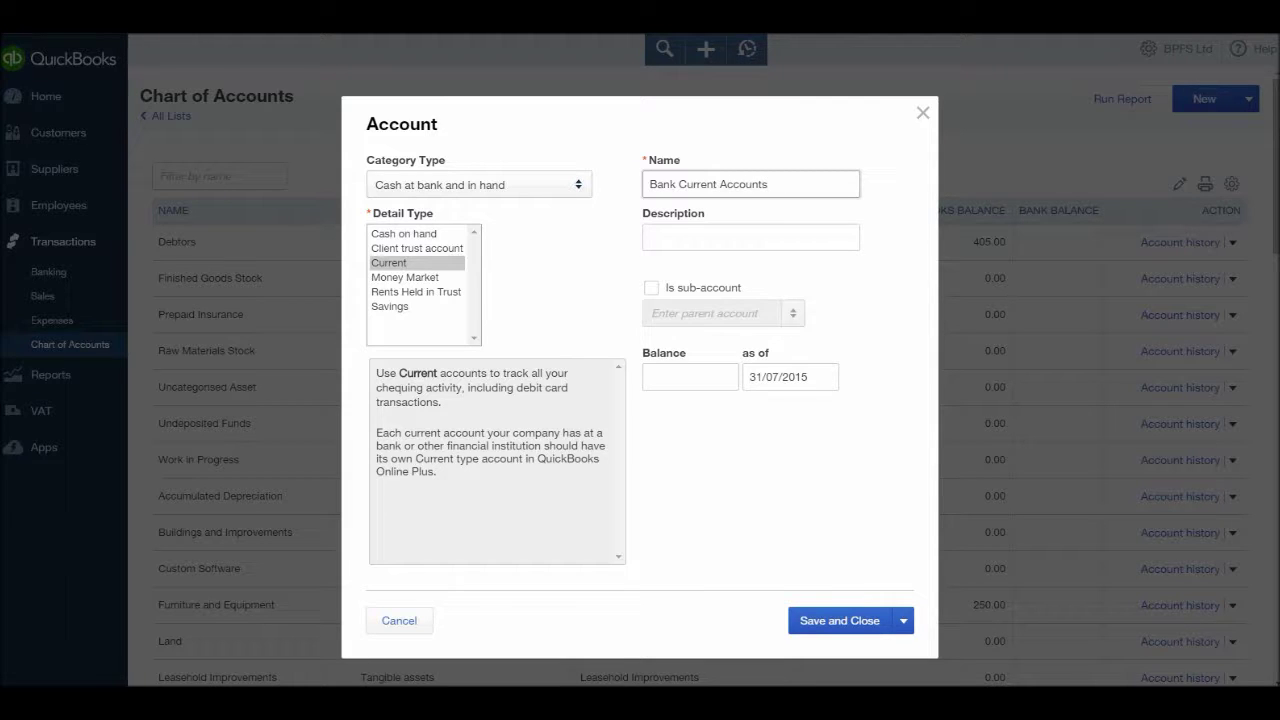
click(750, 237)
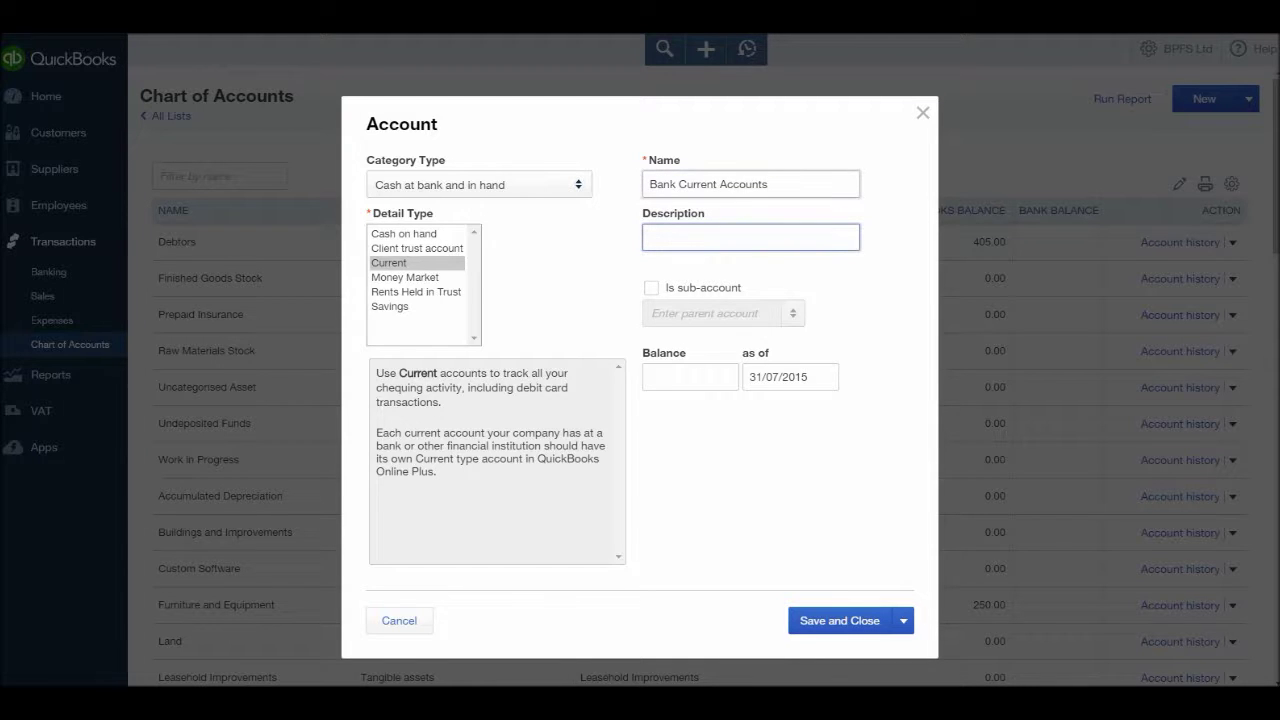
Correct the name to 'Bank Current Account', describe it as 'NatWest Business Account', and save
key(shift+Tab)
key(End)
key(BackSpace)
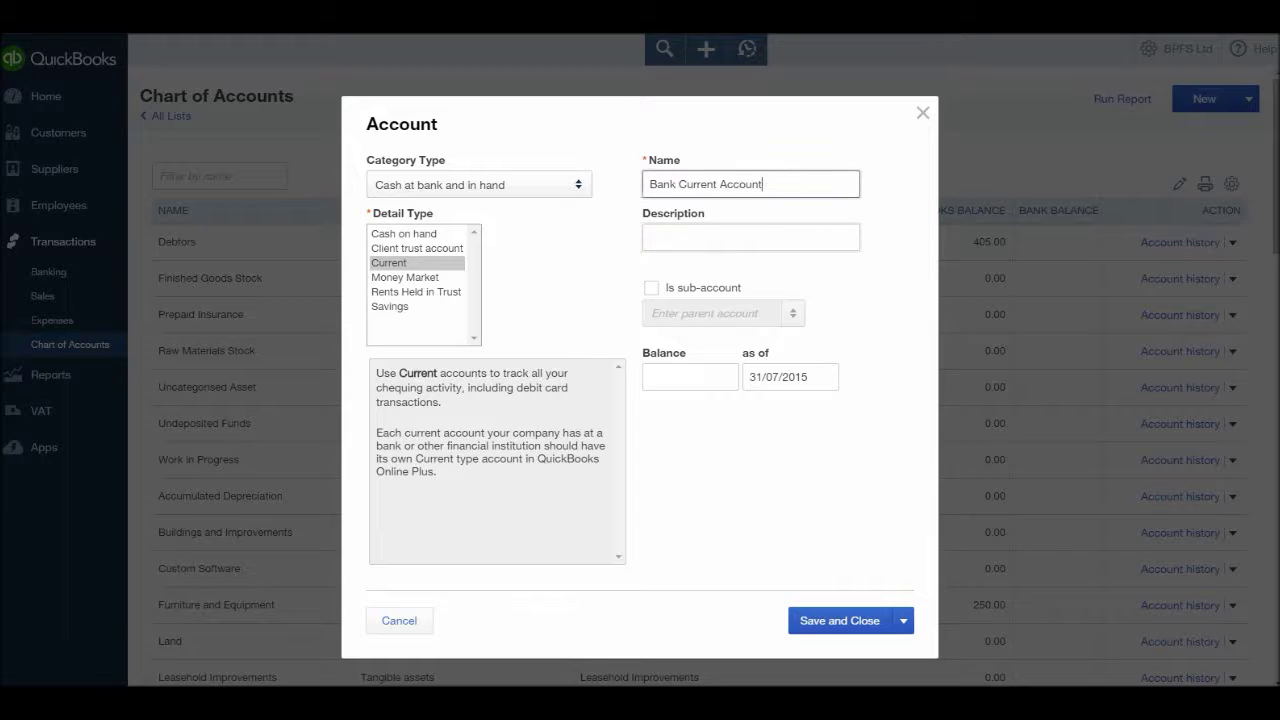
key(Tab)
text(Na)
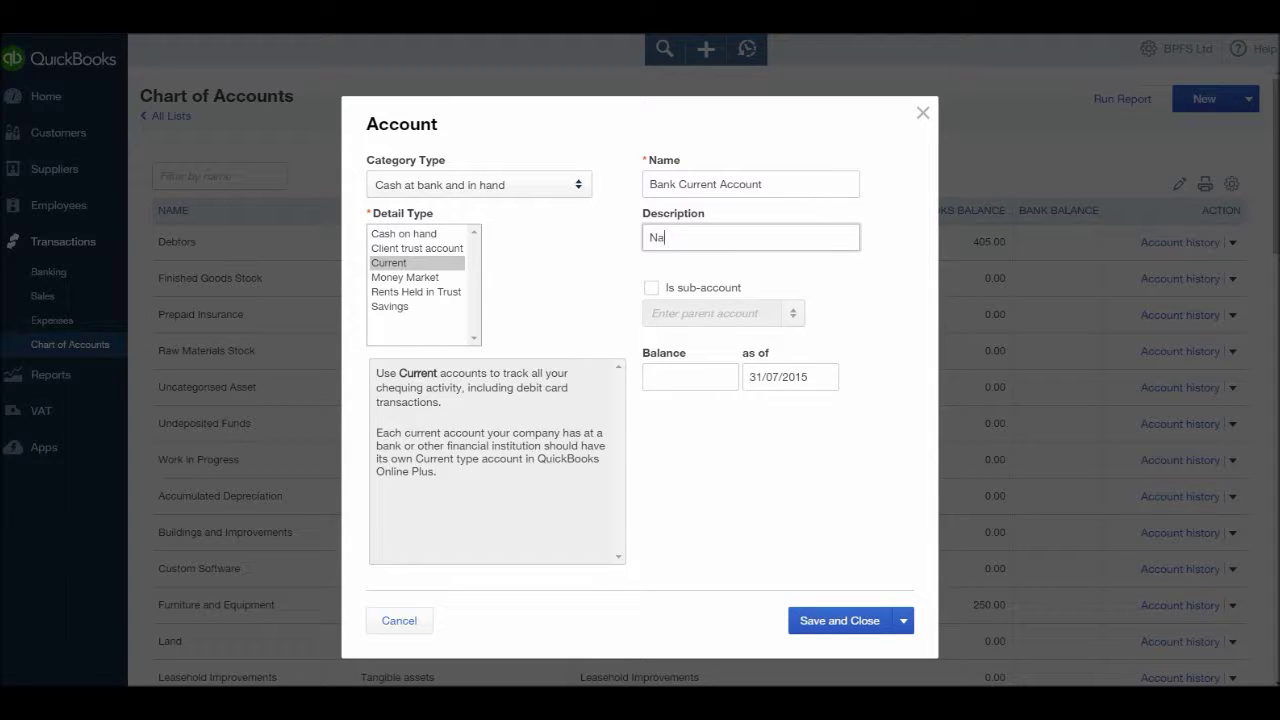
text(tWest Business Account)
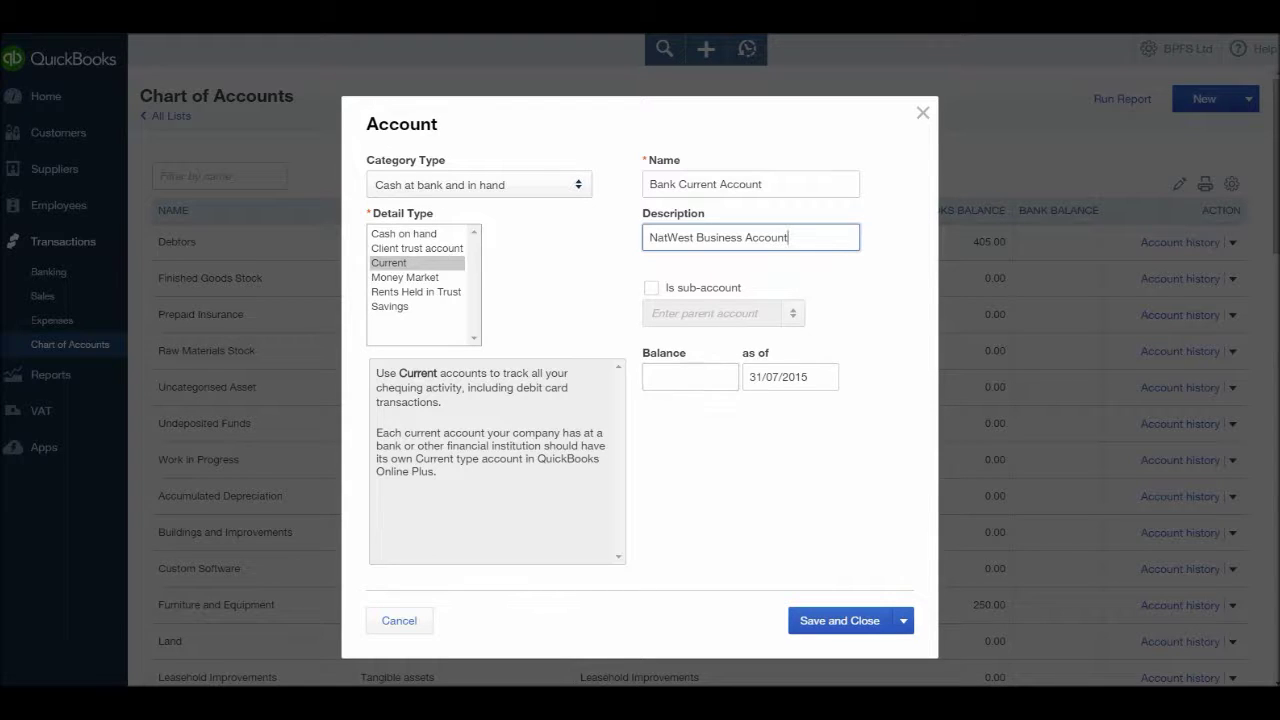
click(839, 620)
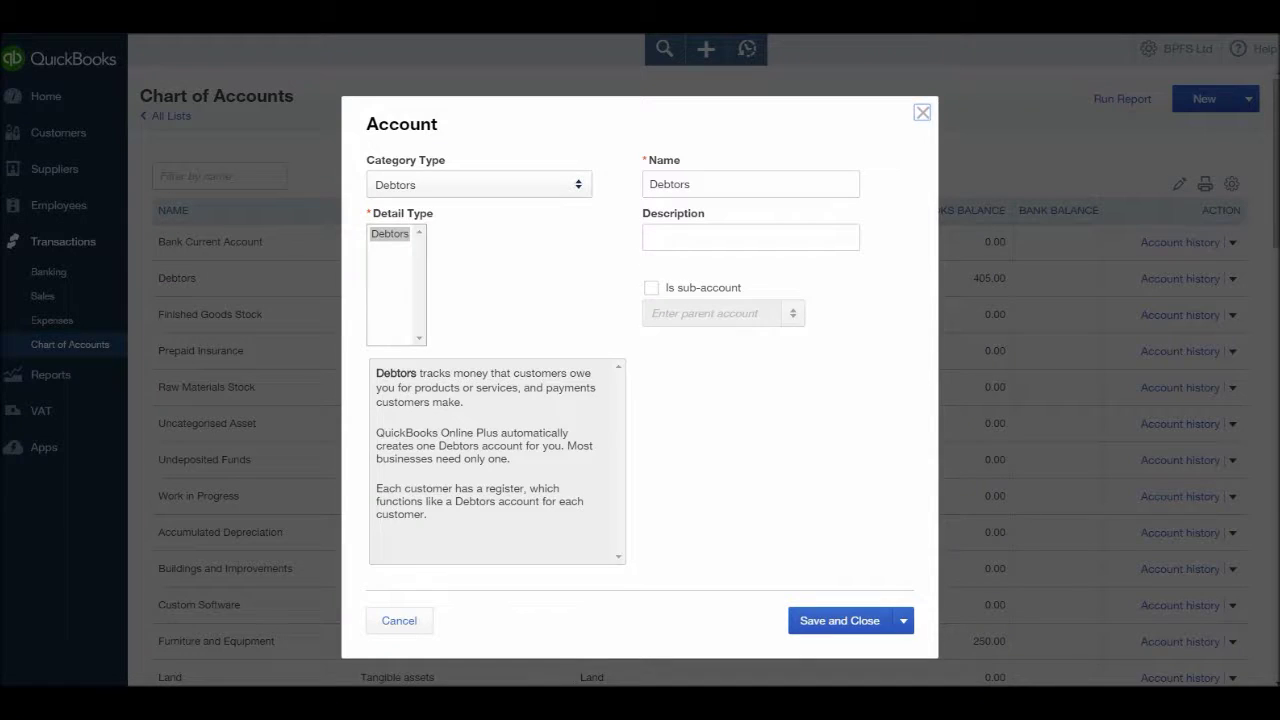
Make the new account an Expenses account with the Advertising/Promotional detail type
click(479, 184)
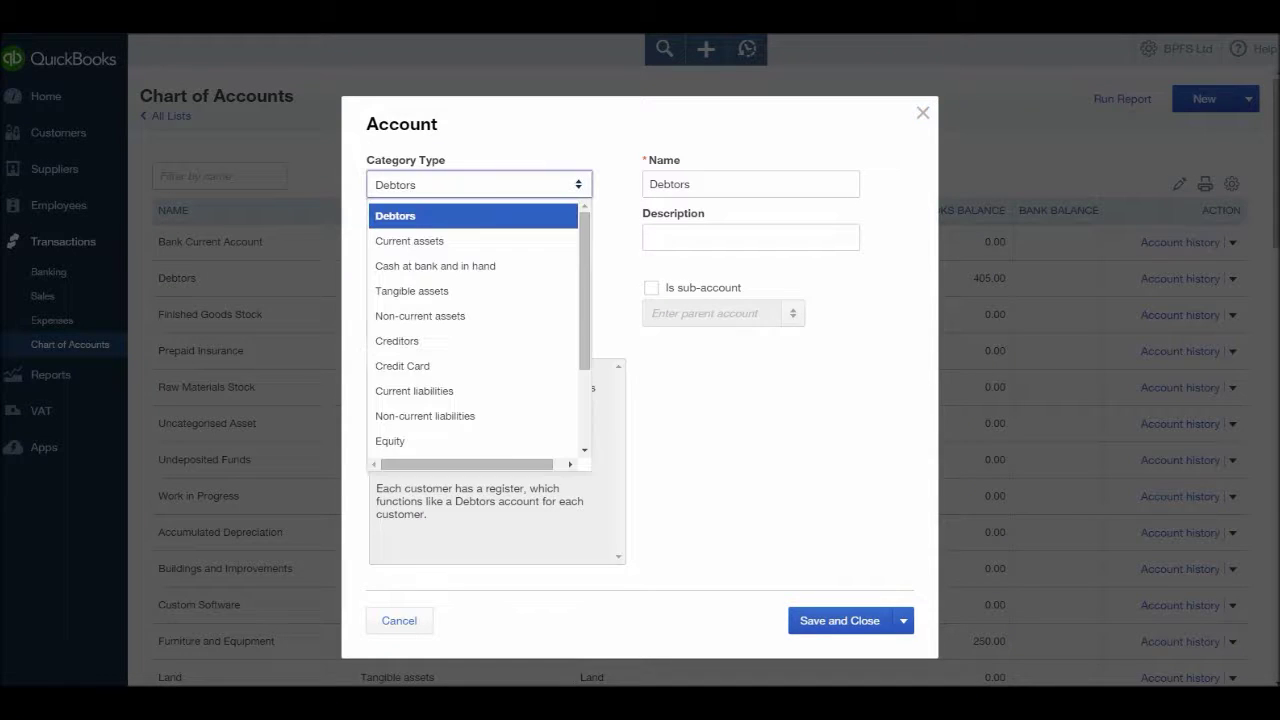
scroll(479, 330, down, 3)
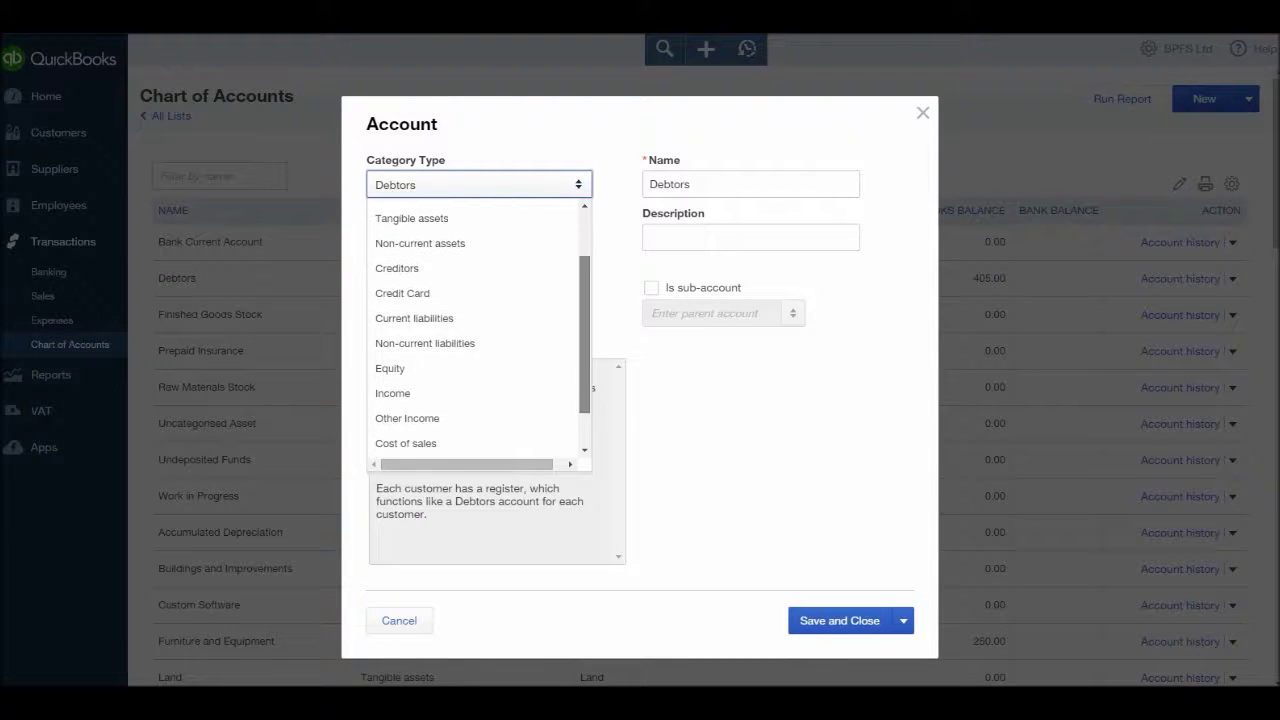
click(398, 422)
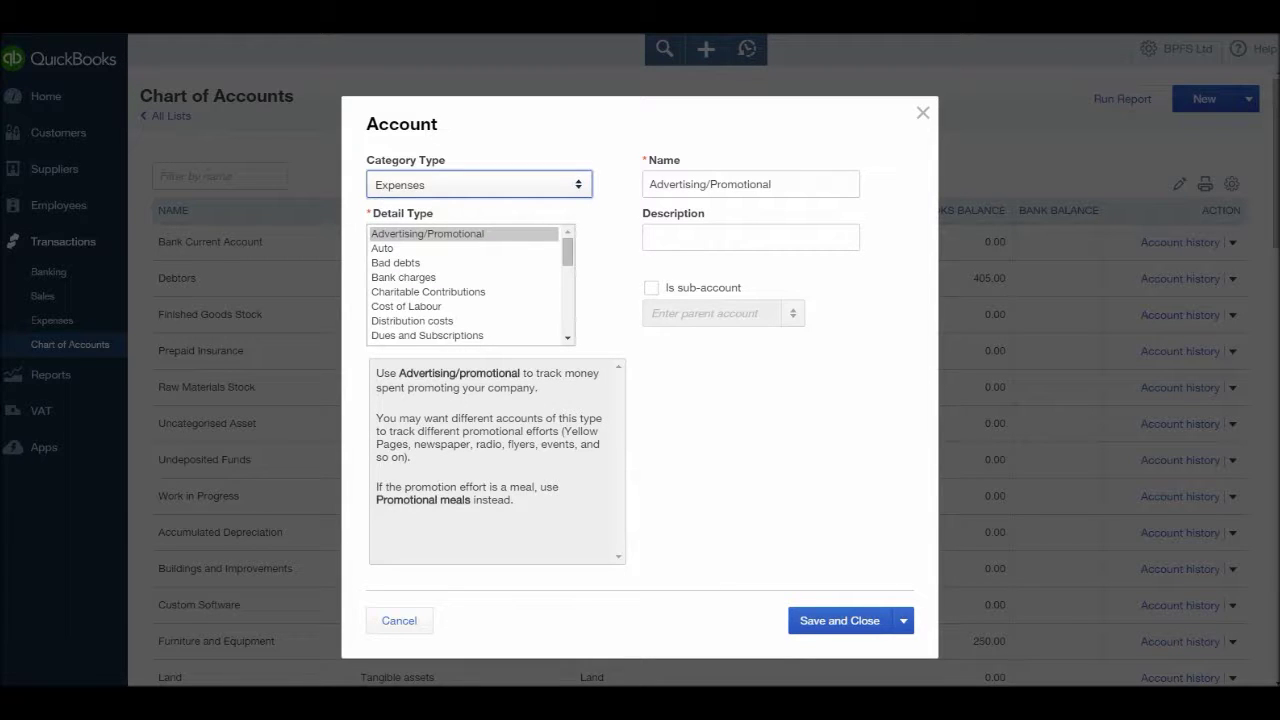
key(Tab)
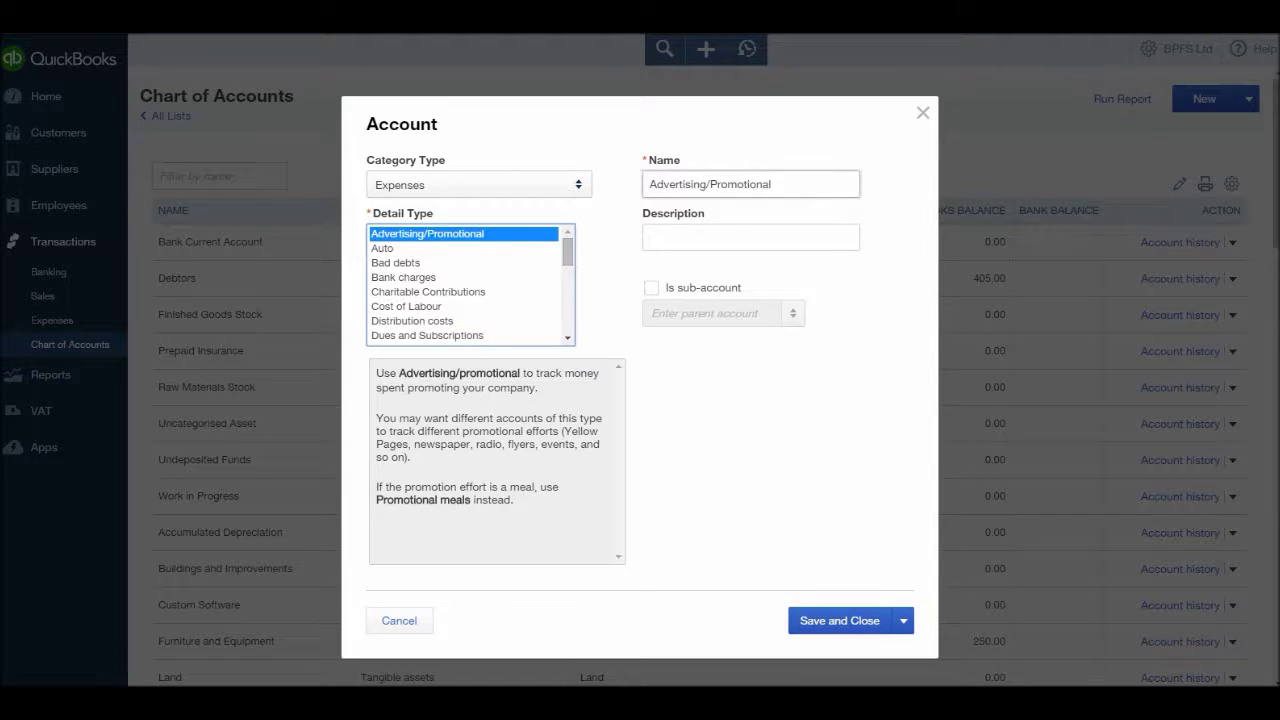
Name it 'Google Adwords', describe it as 'Online advertising', and save
key(Tab)
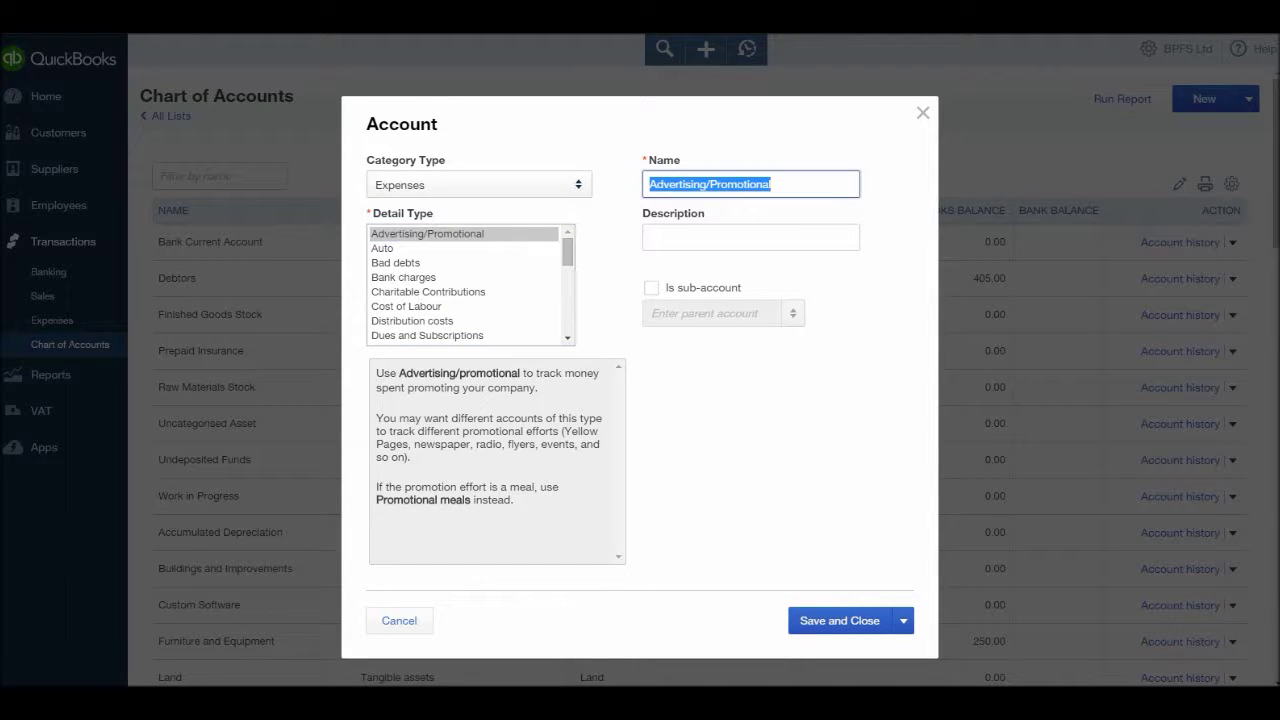
text(Google)
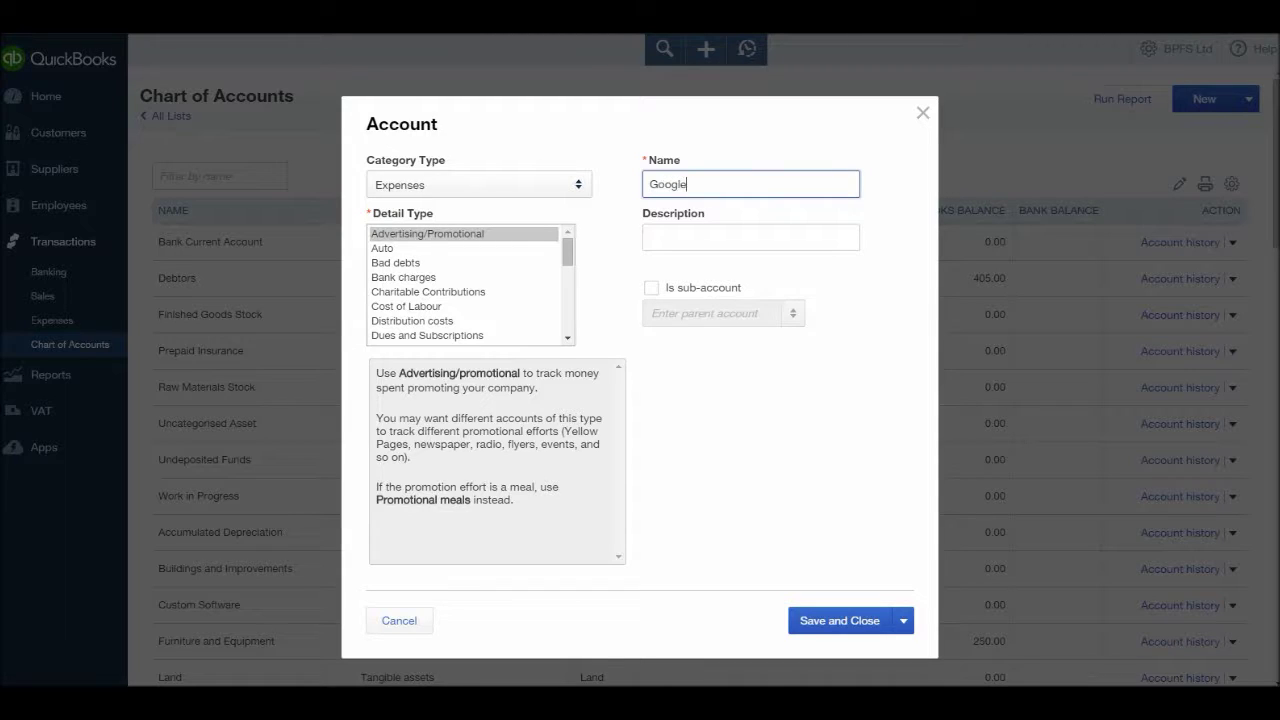
text( Adwords)
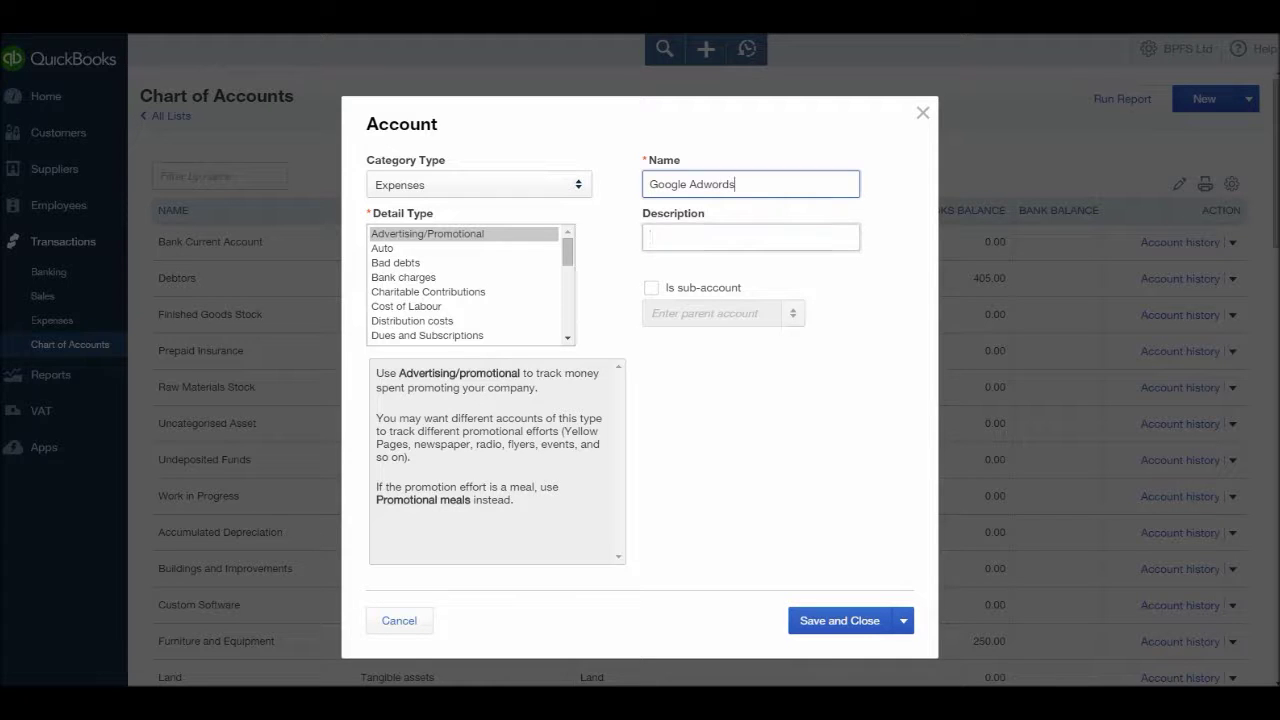
click(750, 237)
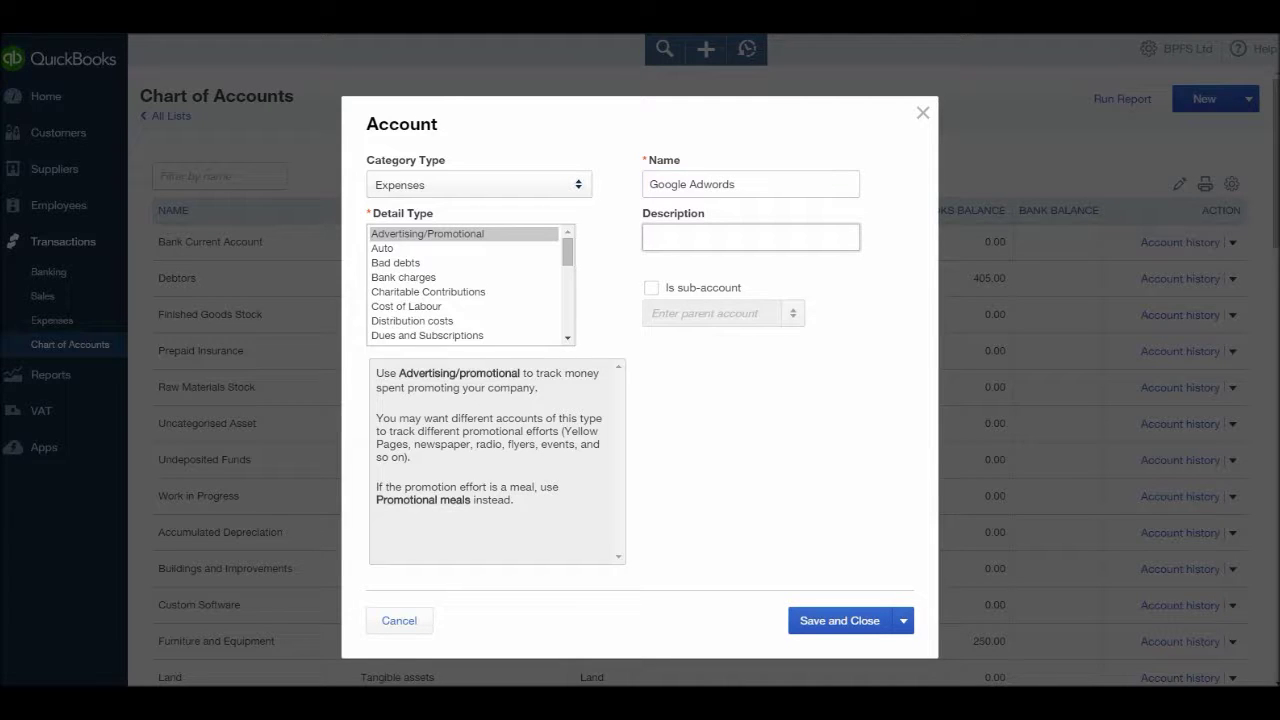
text(Online advertising)
click(839, 620)
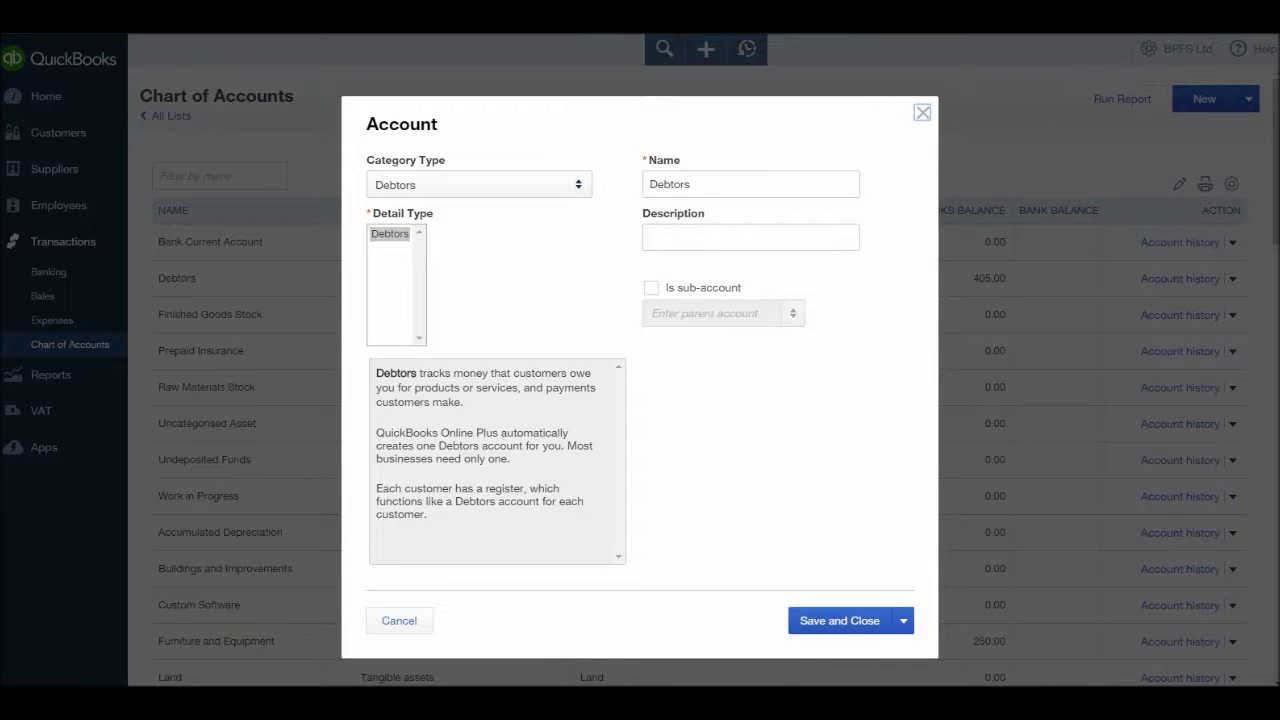
Set the category type to Income with the Sales of Product Income detail type
key(alt+Down)
scroll(475, 330, up, 2)
scroll(475, 330, down, 2)
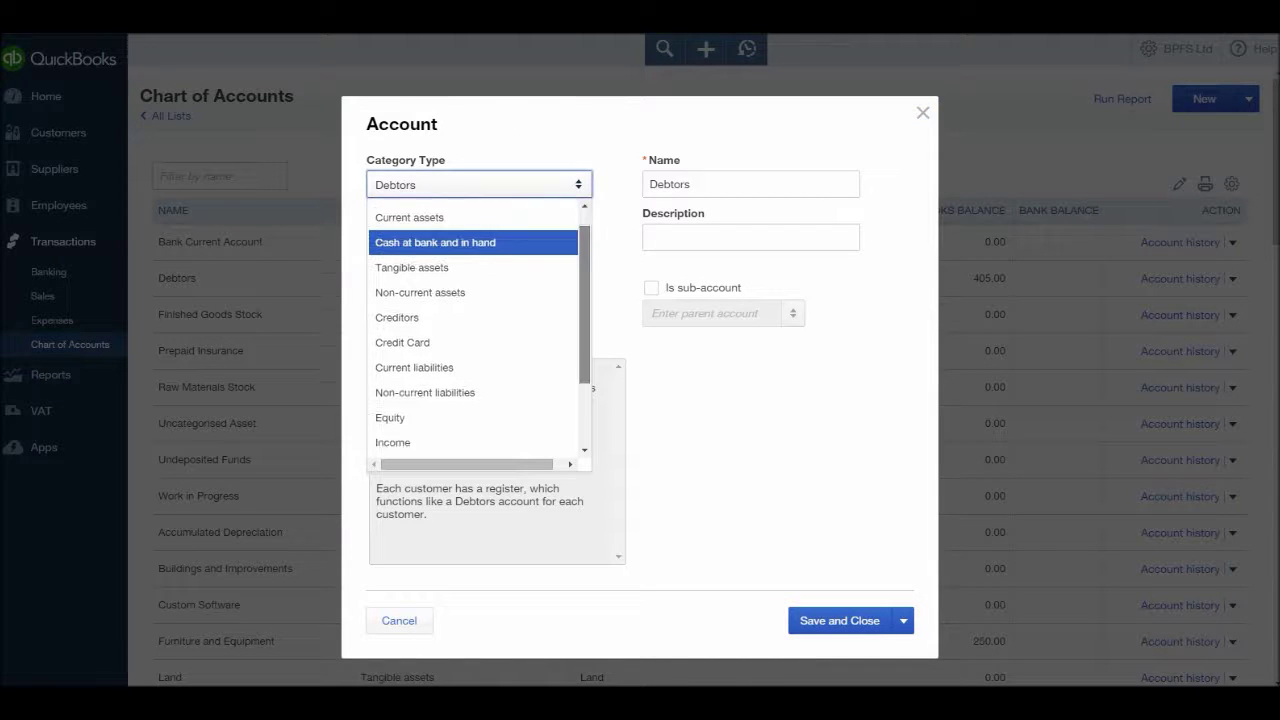
scroll(475, 360, down, 2)
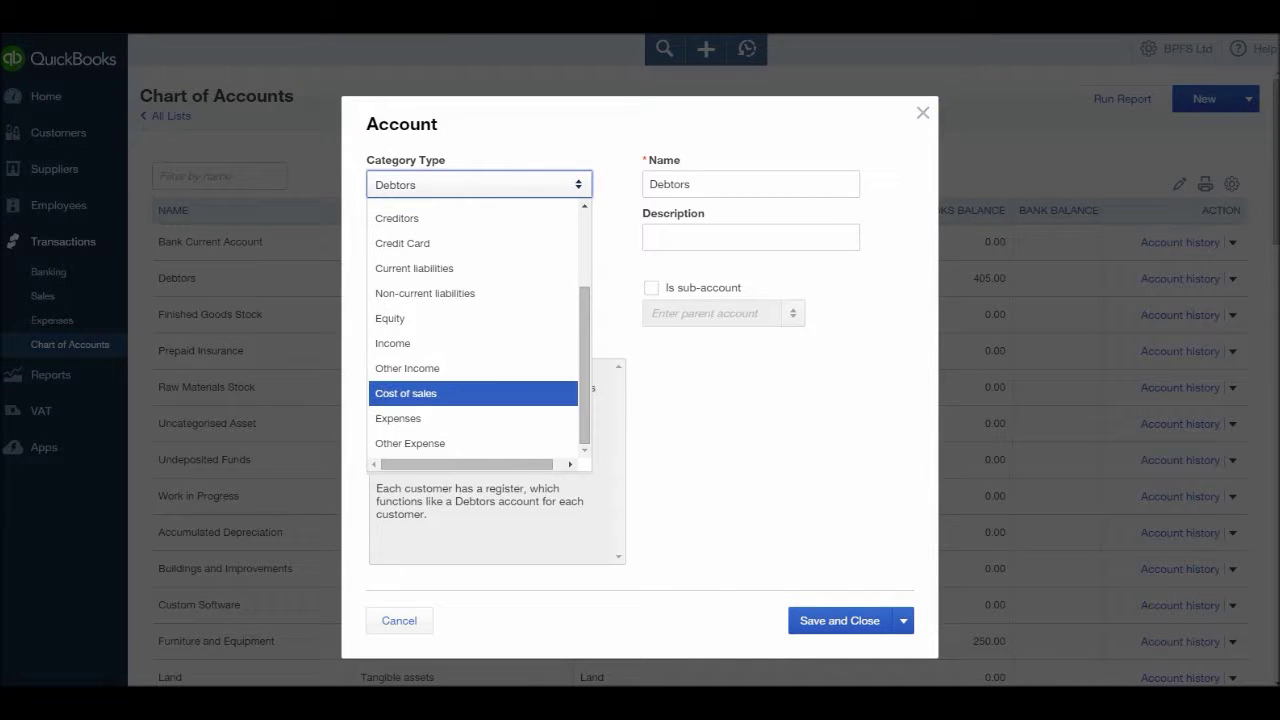
key(Up)
key(Up)
key(Up)
key(Return)
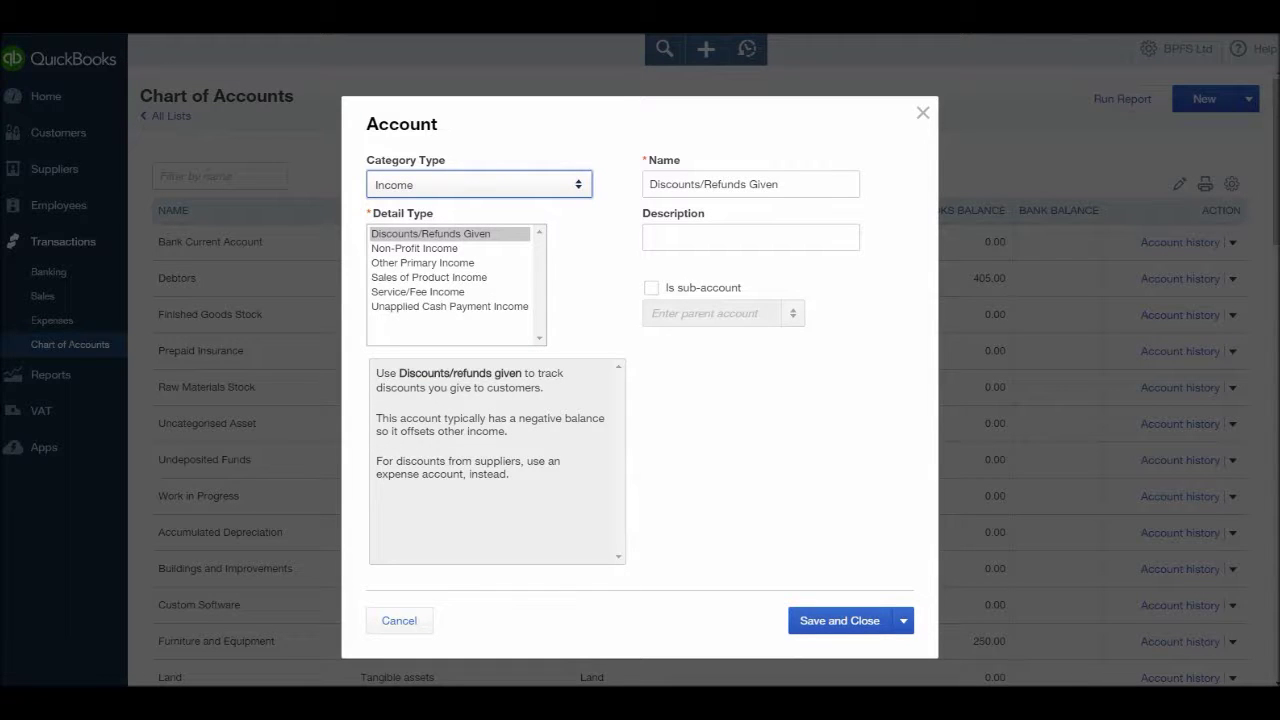
key(Tab)
key(Down)
key(Down)
key(Down)
Name the account 'Product A' and save it
key(Tab)
key(Tab)
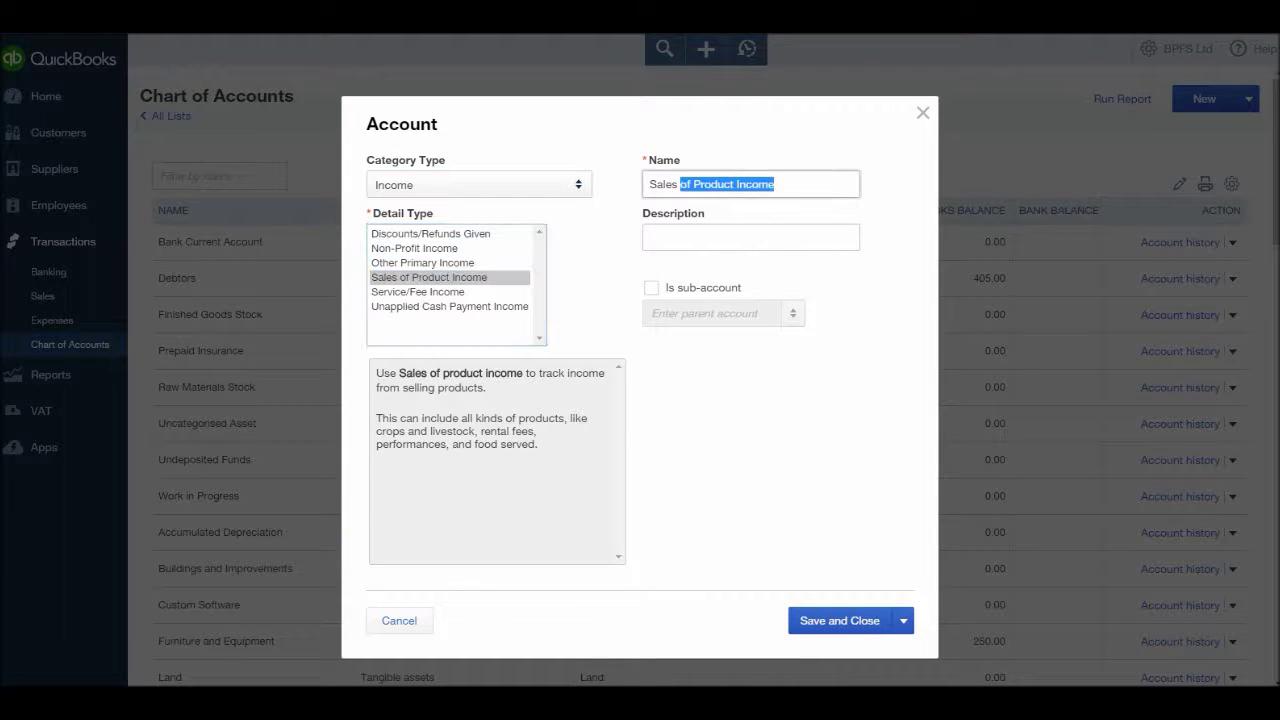
text(Prod)
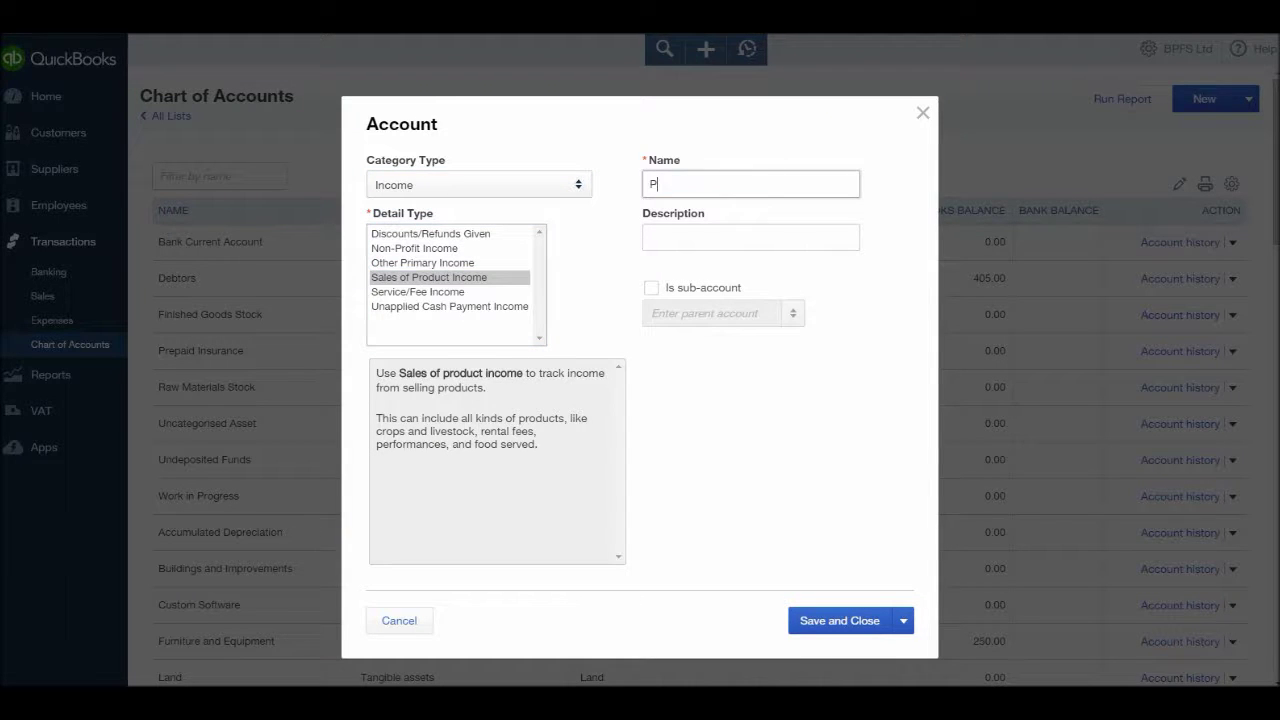
text(uct A)
key(Tab)
key(Return)
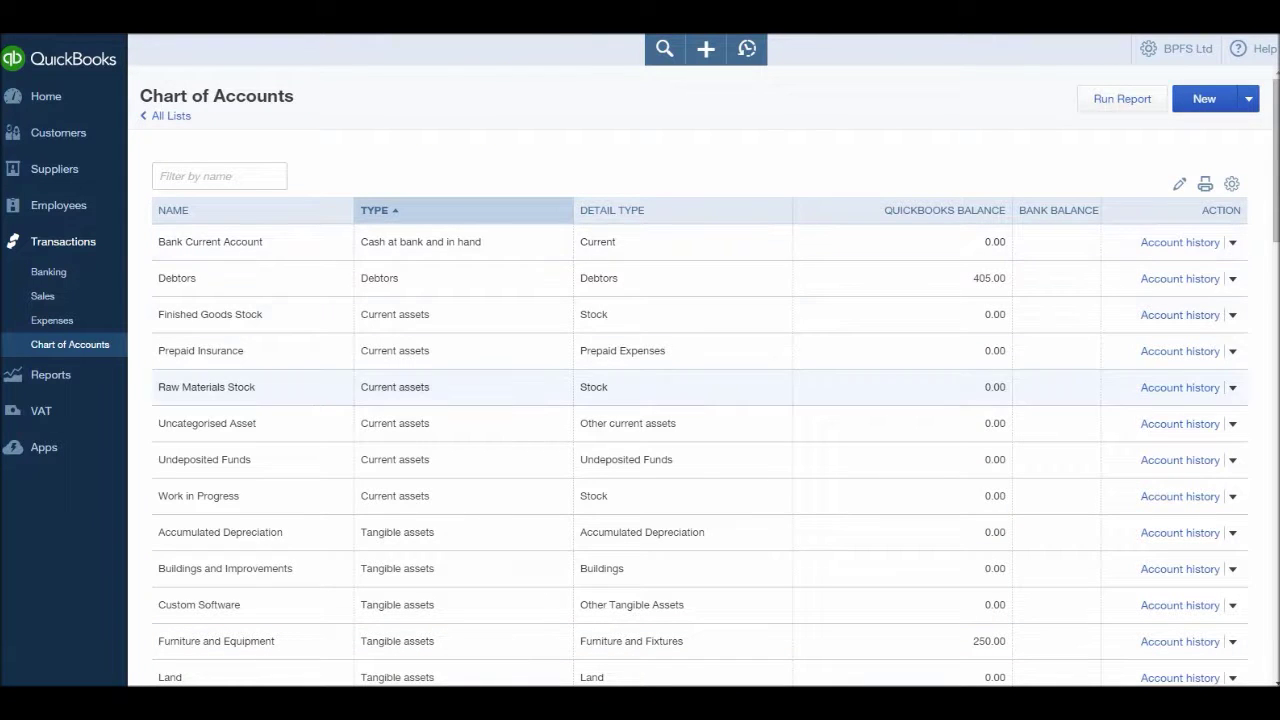
scroll(640, 375, down, 5)
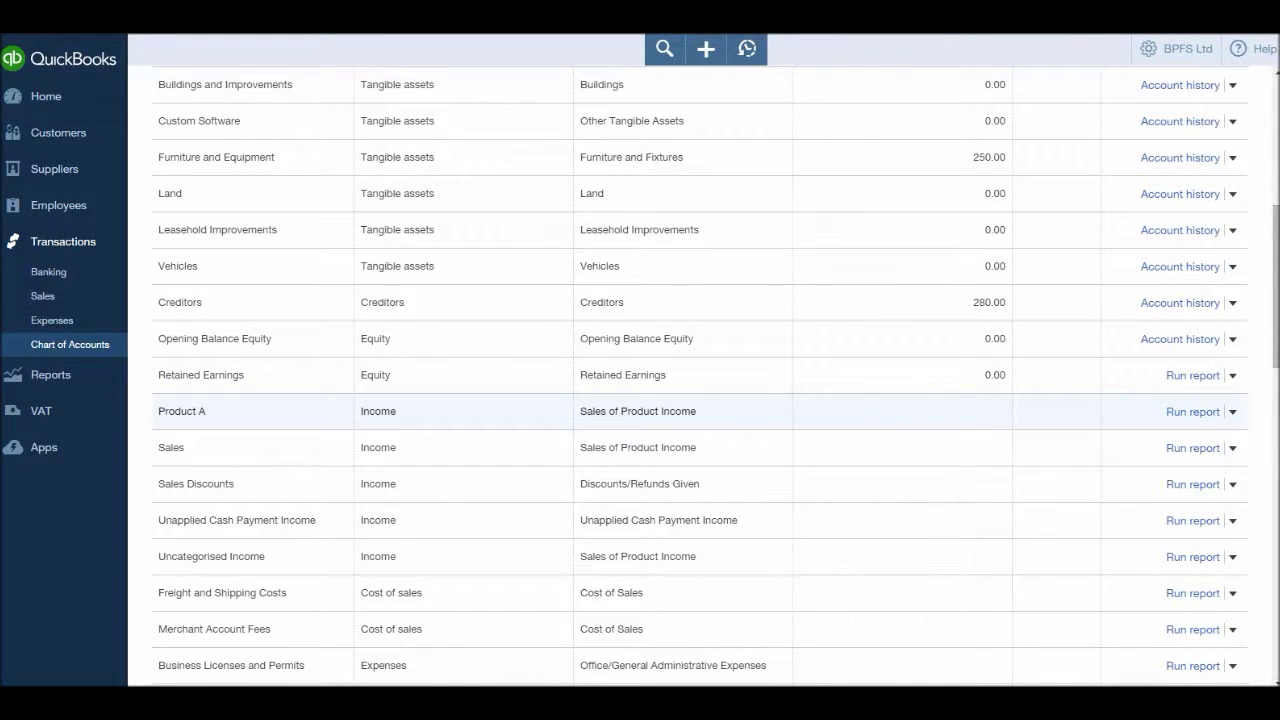
scroll(640, 411, down, 6)
scroll(640, 411, up, 4)
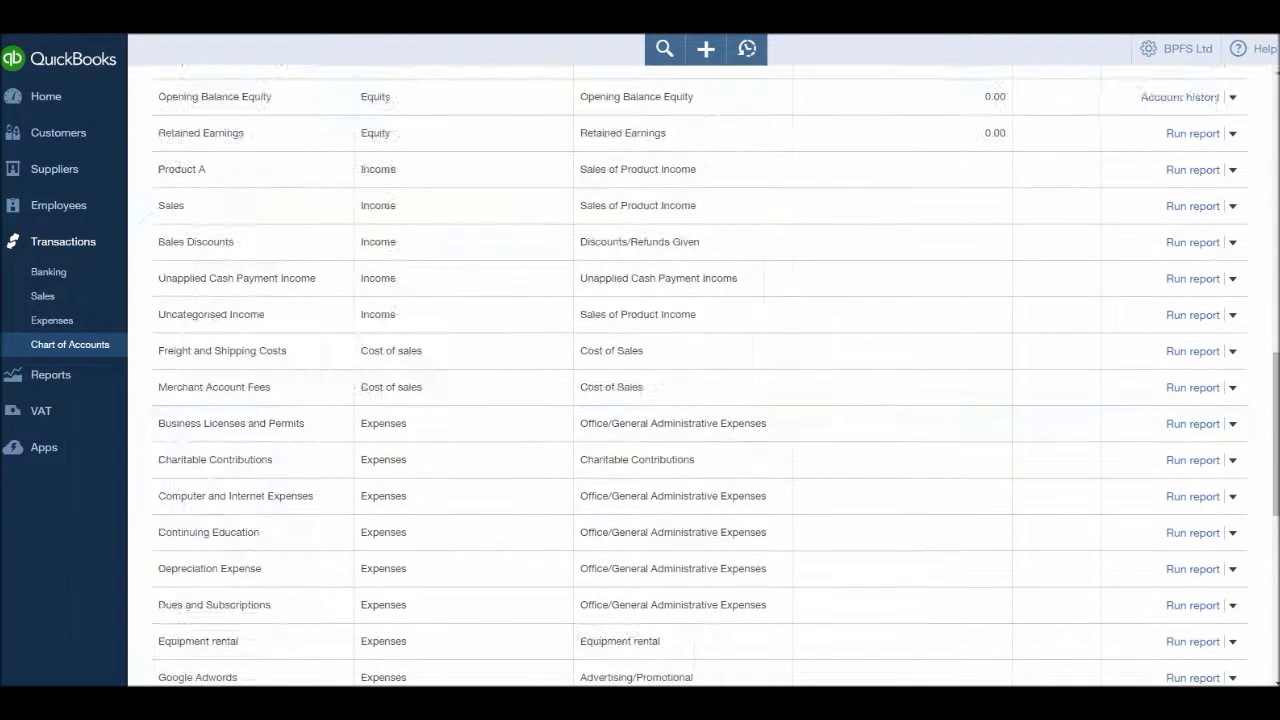
scroll(640, 411, up, 7)
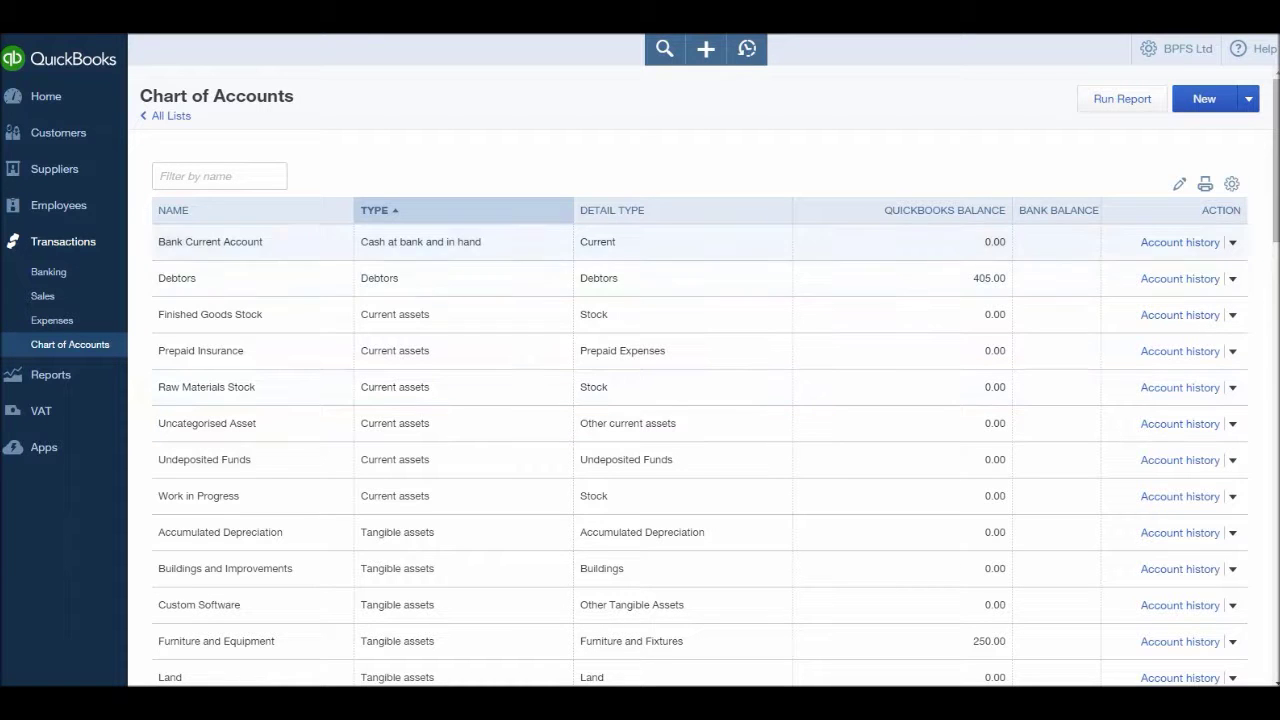
Open the Debtors A/R Register showing invoices 1001–1002, credit notes 1003–1004, balance 405.00
click(1180, 278)
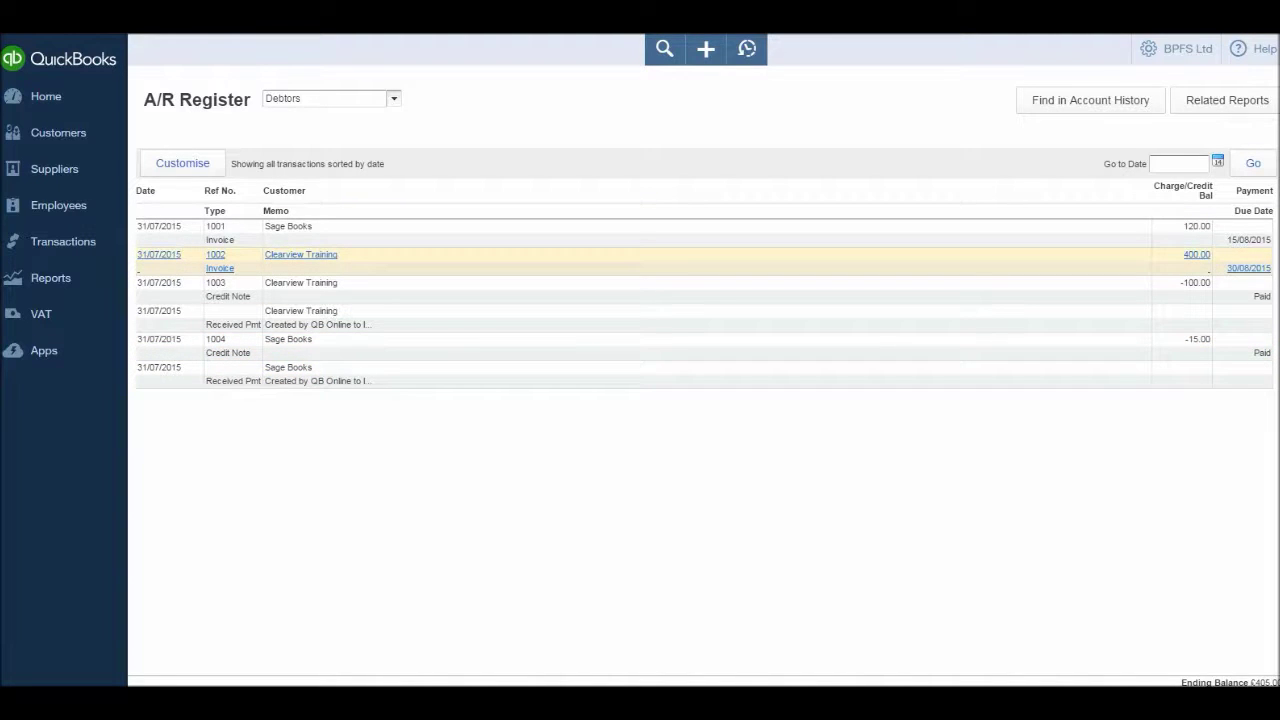
mouse_move(63, 241)
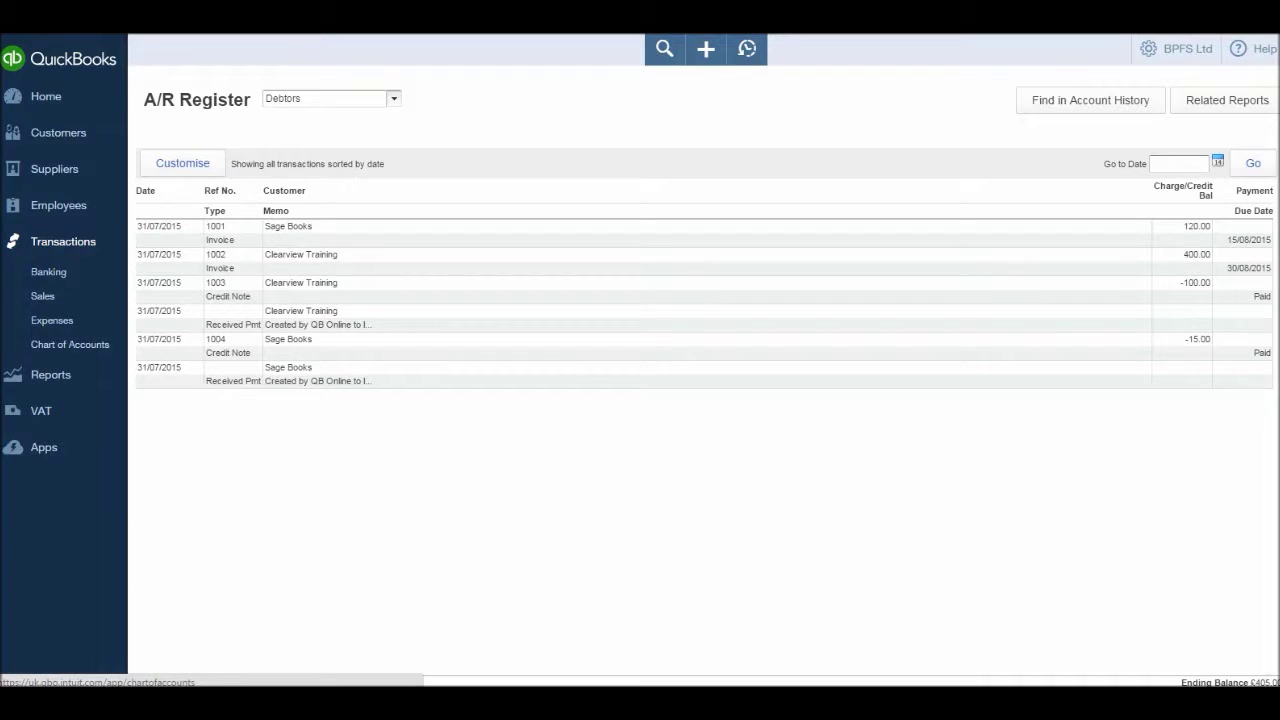
View the Furniture and Equipment register from the Chart of Accounts, then return to the Home dashboard
click(70, 344)
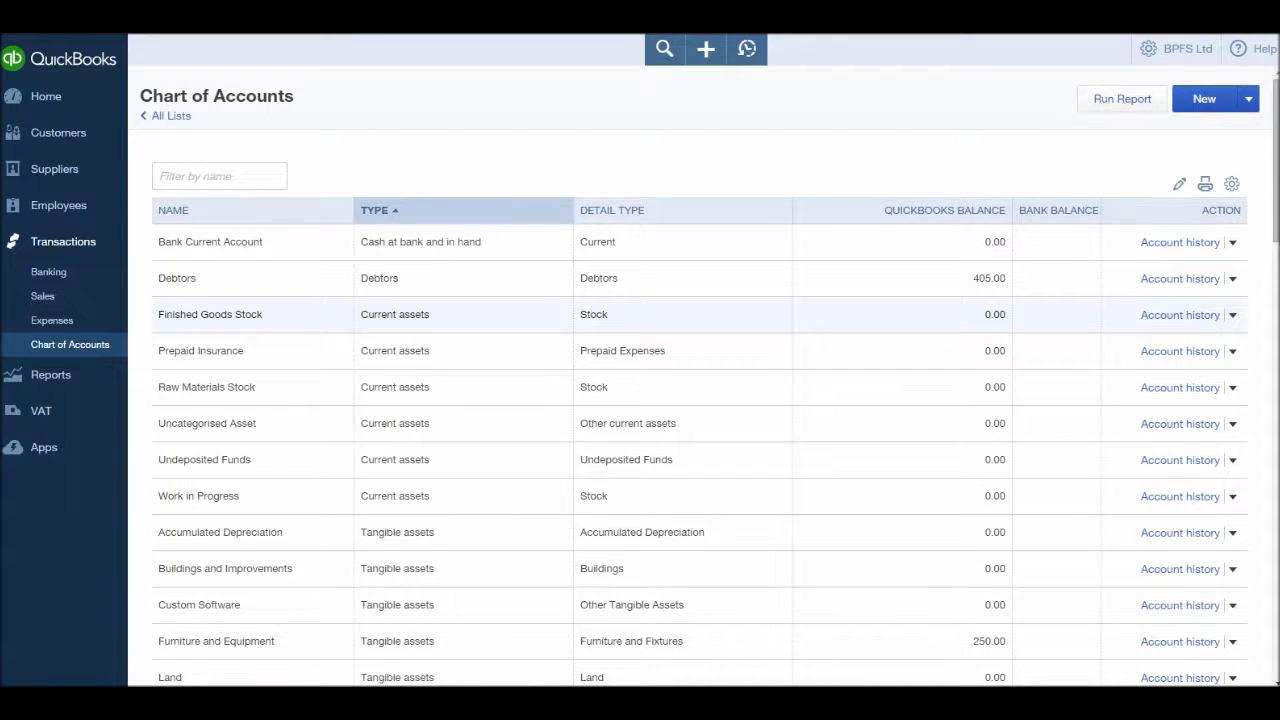
scroll(700, 400, down, 2)
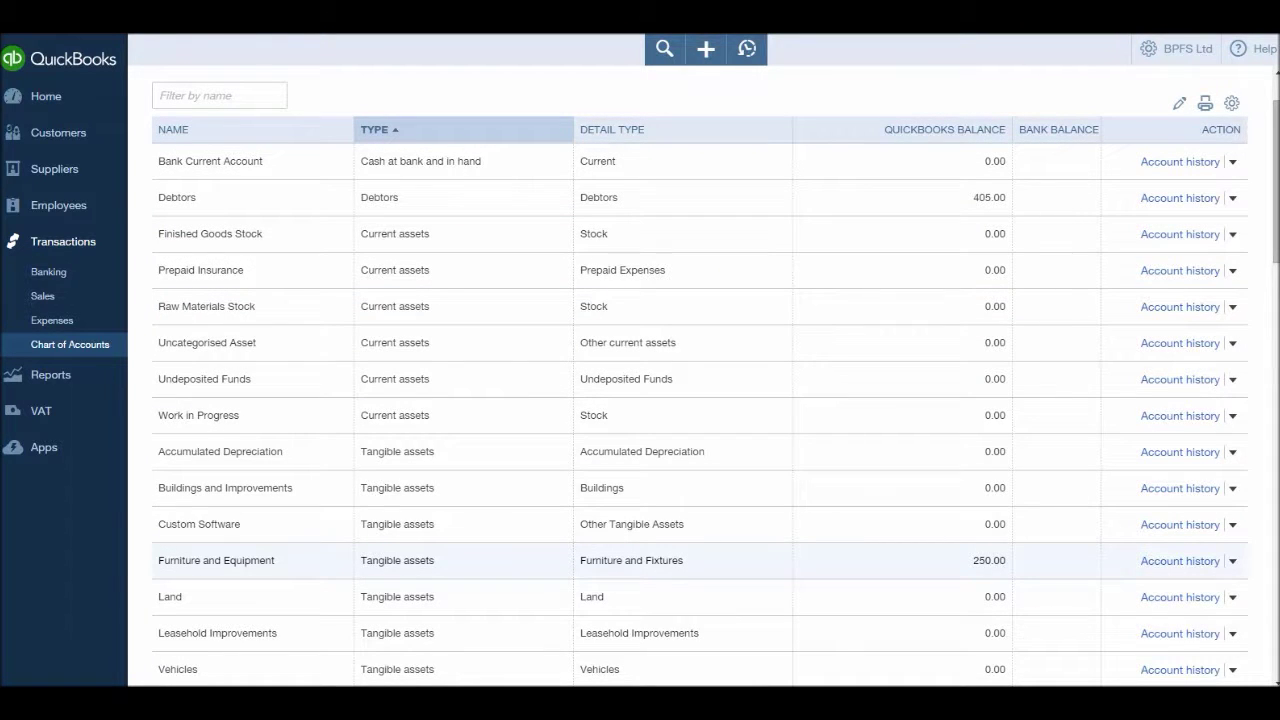
click(1180, 561)
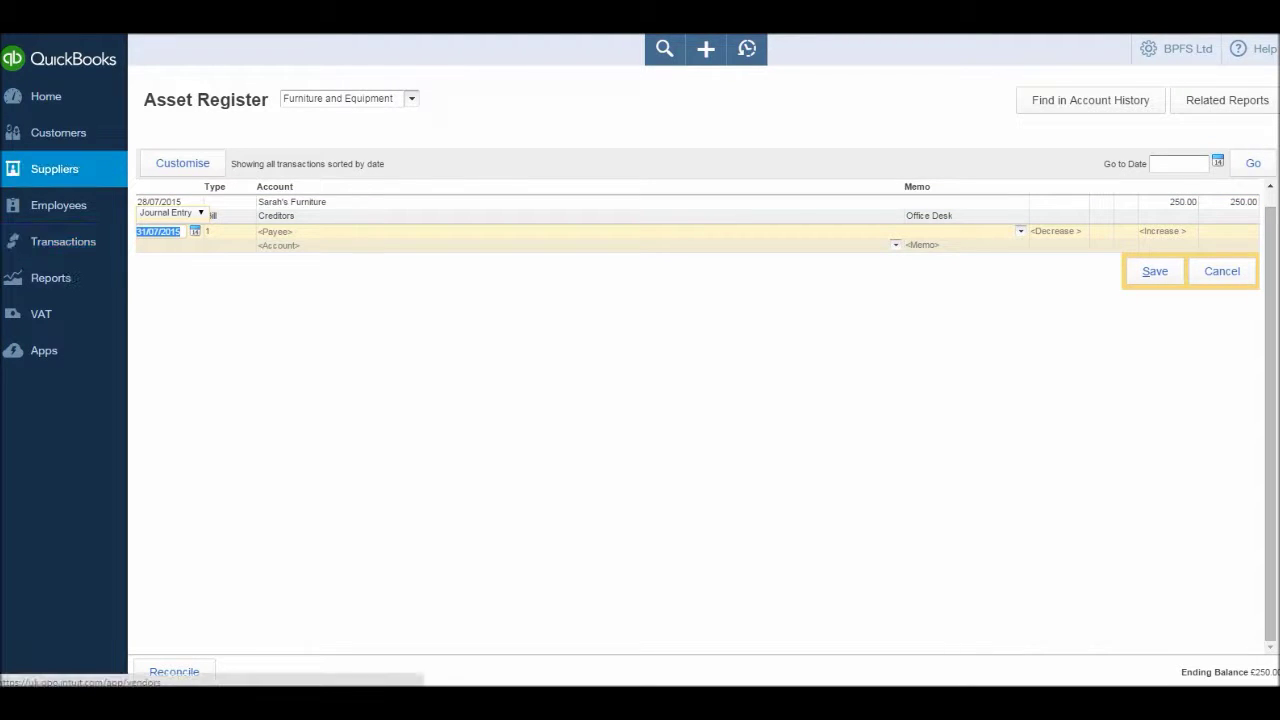
click(46, 96)
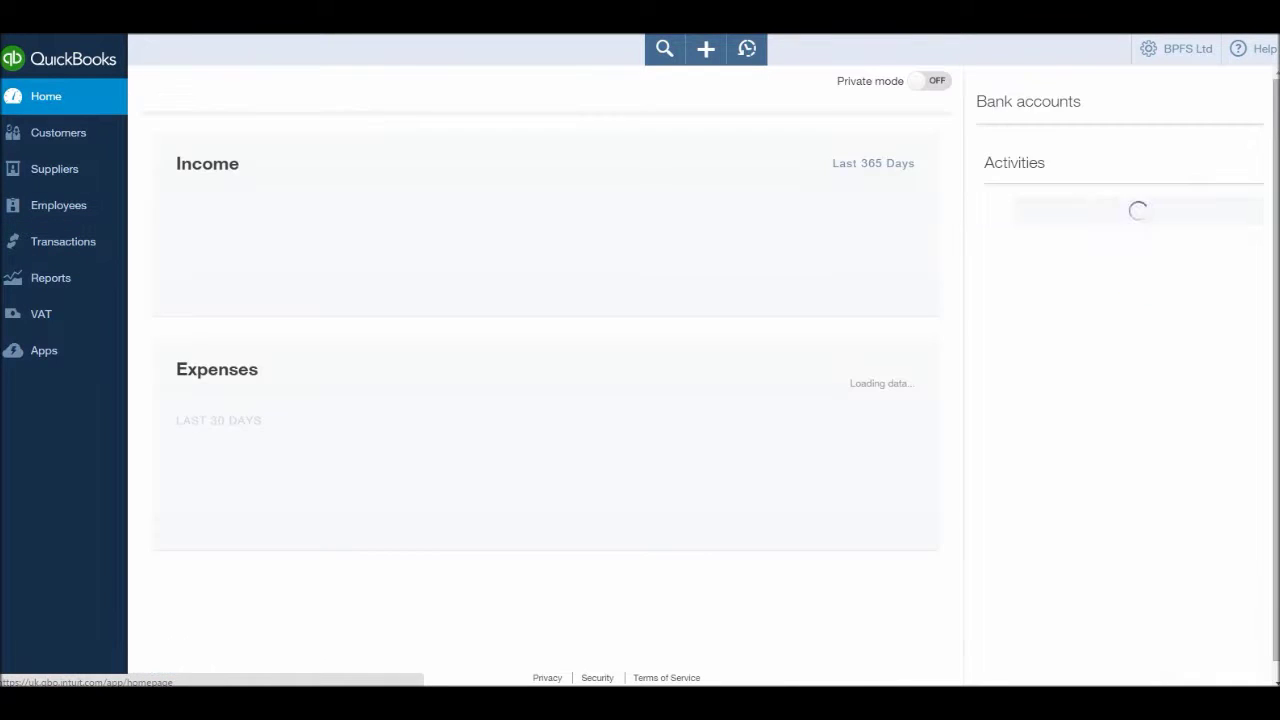